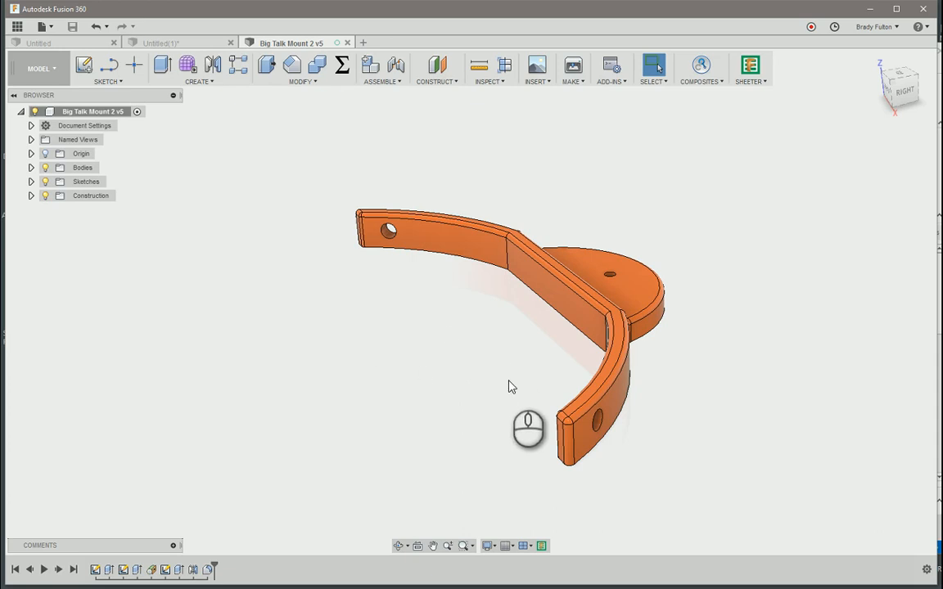
Step: Examine the orange Big Talk Mount 2 bracket from several angles, including its curved arms and holes
{"action": "middle_click_drag", "start_coordinate": [509, 385], "coordinate": [473, 393], "text": "shift"}
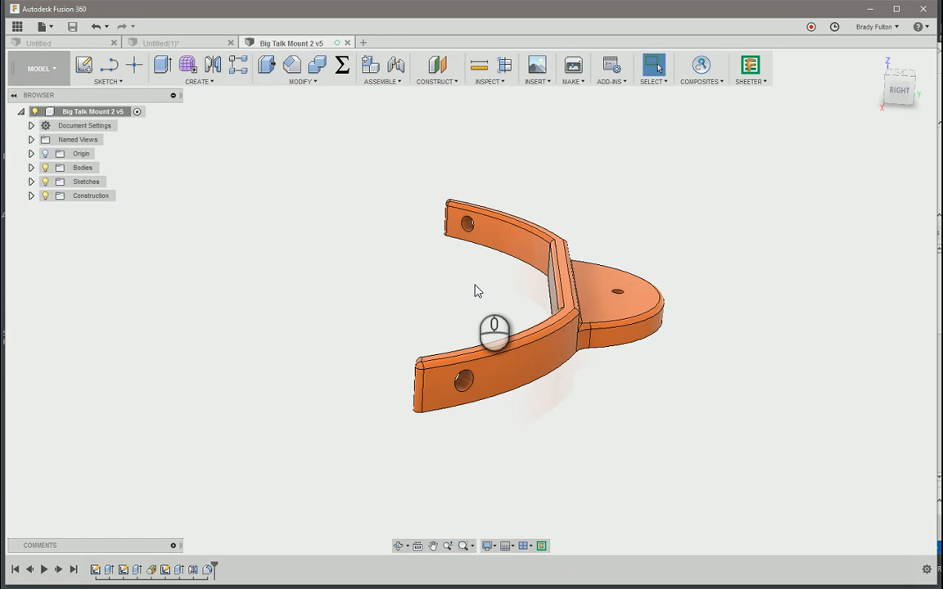
{"action": "middle_click_drag", "start_coordinate": [552, 360], "coordinate": [594, 348], "text": "shift"}
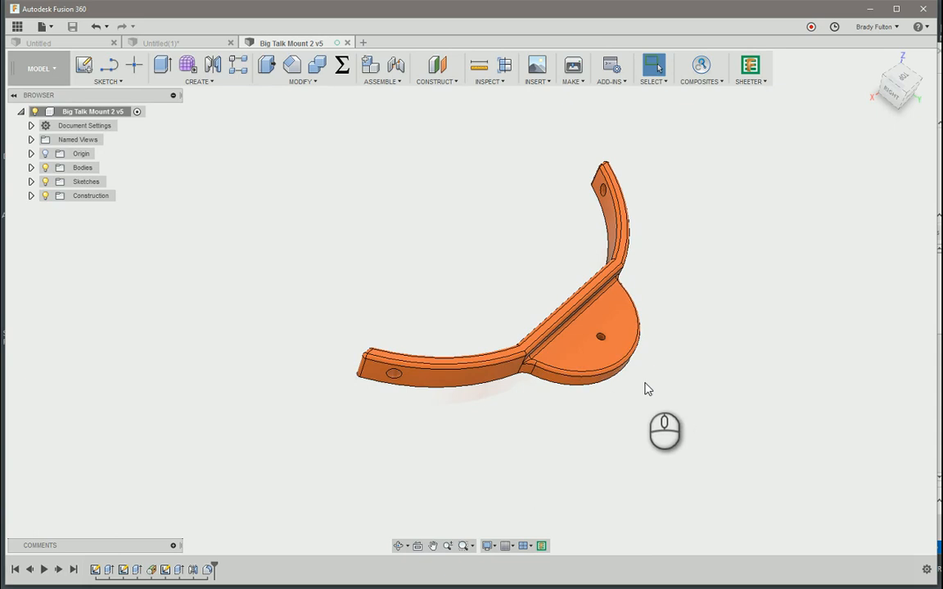
{"action": "middle_click_drag", "start_coordinate": [646, 388], "coordinate": [552, 373], "text": "shift"}
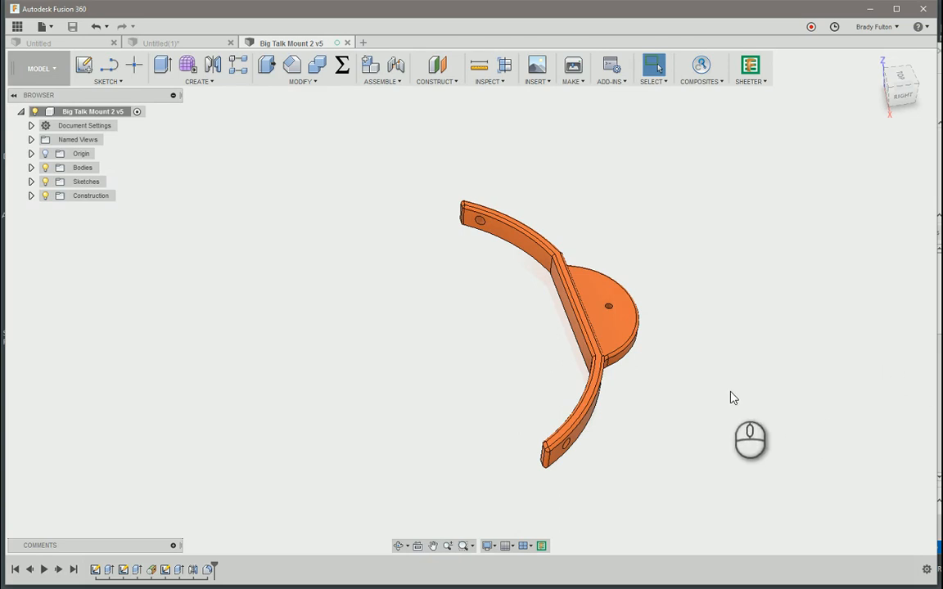
{"action": "middle_click_drag", "start_coordinate": [731, 395], "coordinate": [526, 340], "text": "shift"}
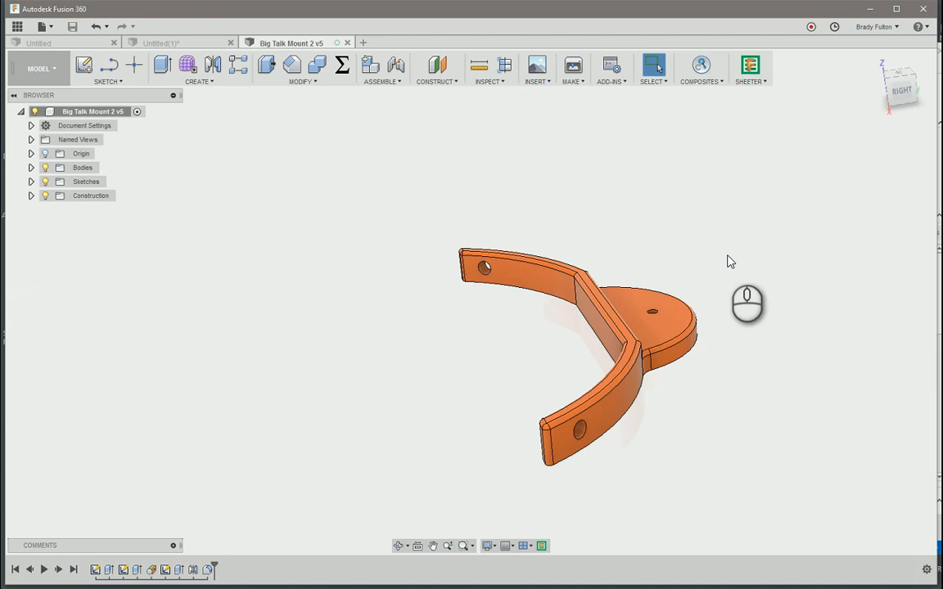
{"action": "scroll", "coordinate": [471, 262], "scroll_direction": "down", "scroll_amount": 2}
{"action": "scroll", "coordinate": [470, 273], "scroll_direction": "up", "scroll_amount": 4}
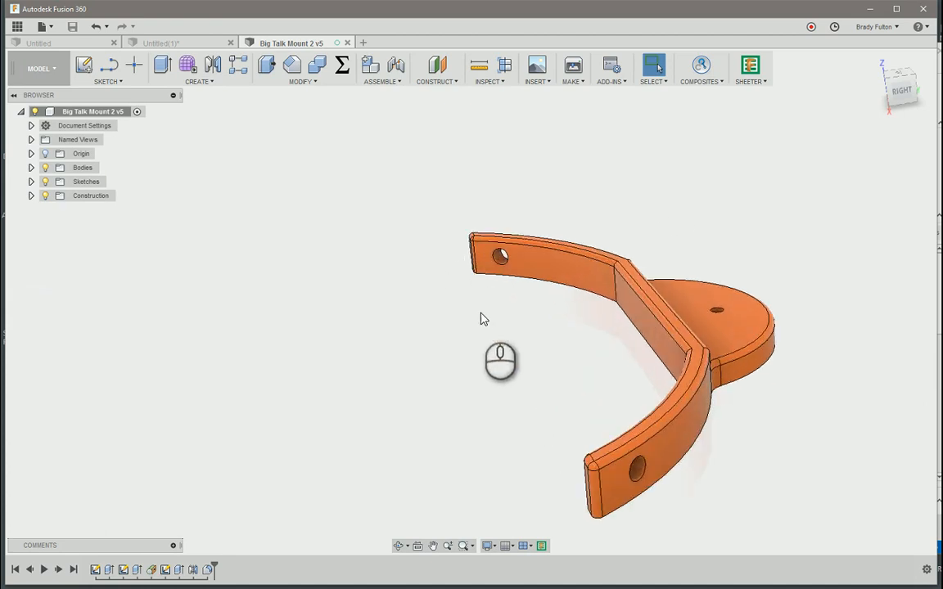
Step: Switch to the Untitled(1) design and create an active, empty component named "tnut plug"
{"action": "left_click", "coordinate": [174, 42]}
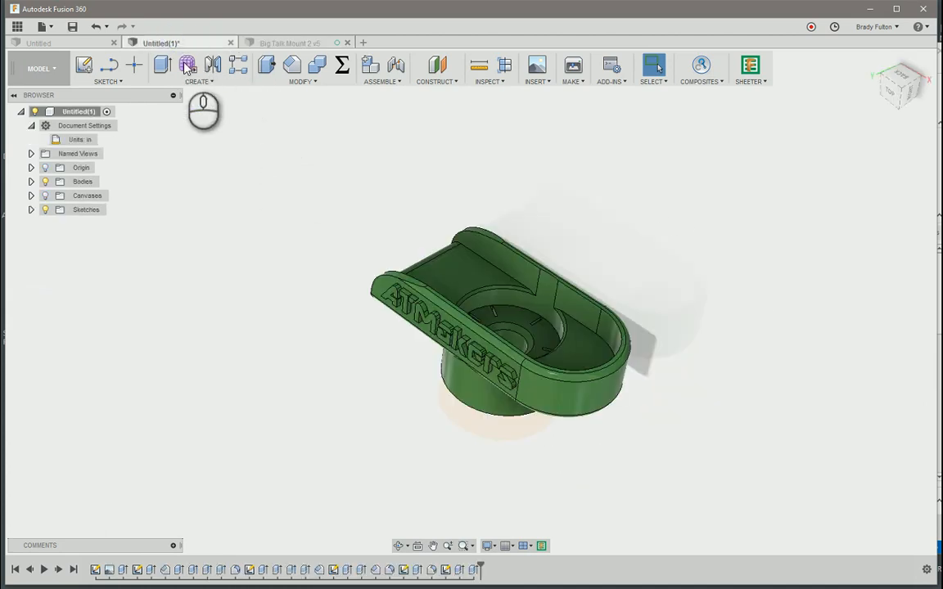
{"action": "scroll", "coordinate": [483, 376], "scroll_direction": "down", "scroll_amount": 2}
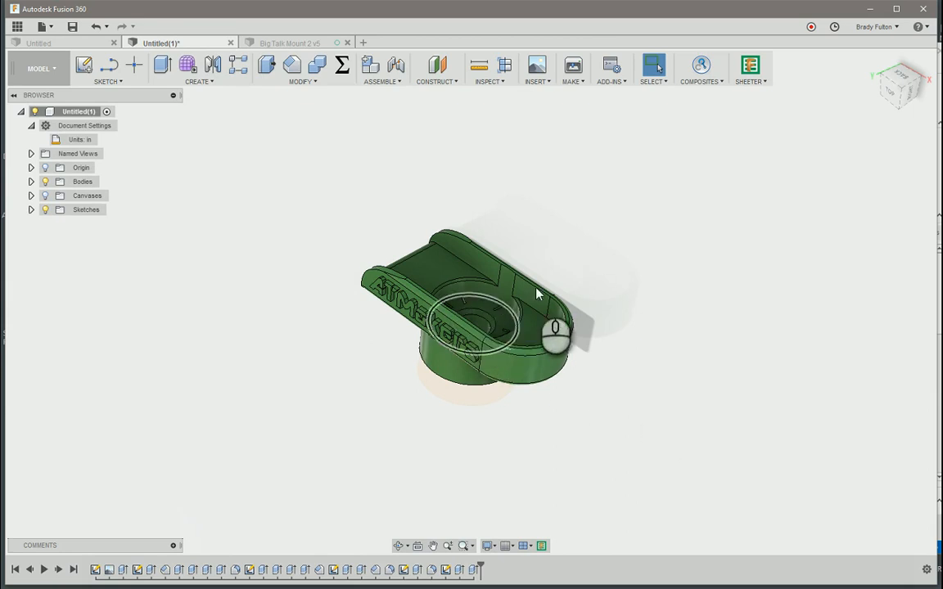
{"action": "scroll", "coordinate": [634, 274], "scroll_direction": "down", "scroll_amount": 1}
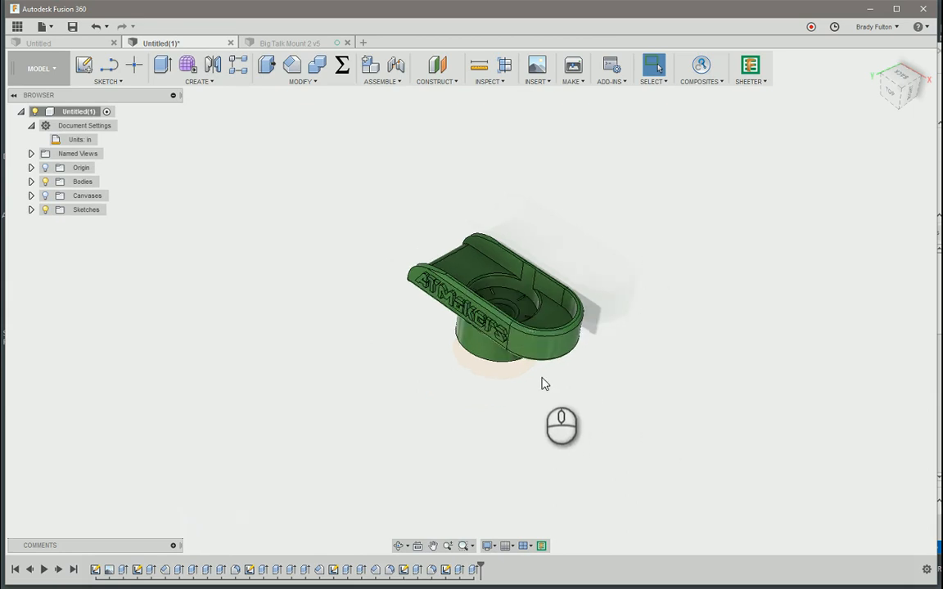
{"action": "scroll", "coordinate": [505, 381], "scroll_direction": "down", "scroll_amount": 1}
{"action": "scroll", "coordinate": [461, 374], "scroll_direction": "up", "scroll_amount": 1}
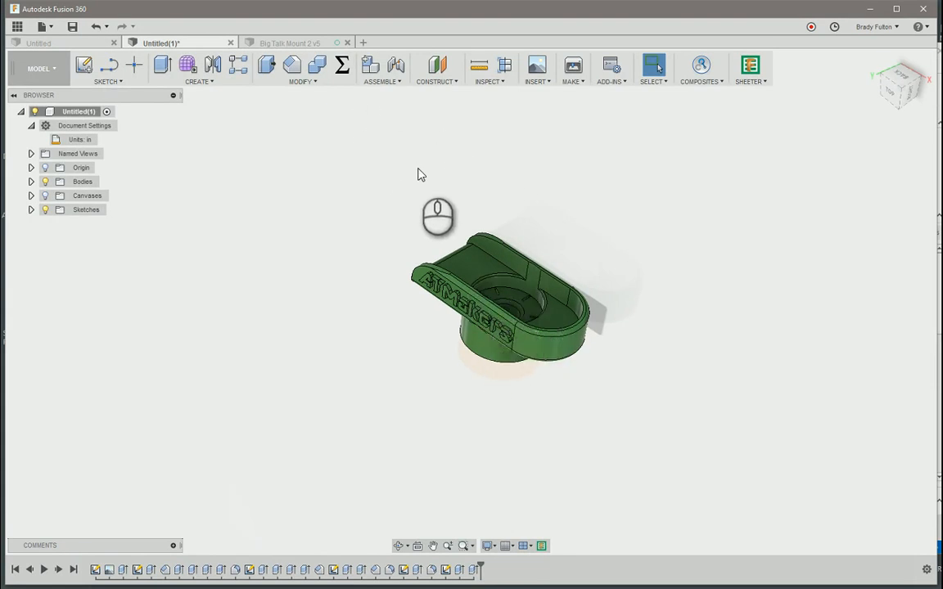
{"action": "scroll", "coordinate": [463, 352], "scroll_direction": "up", "scroll_amount": 3}
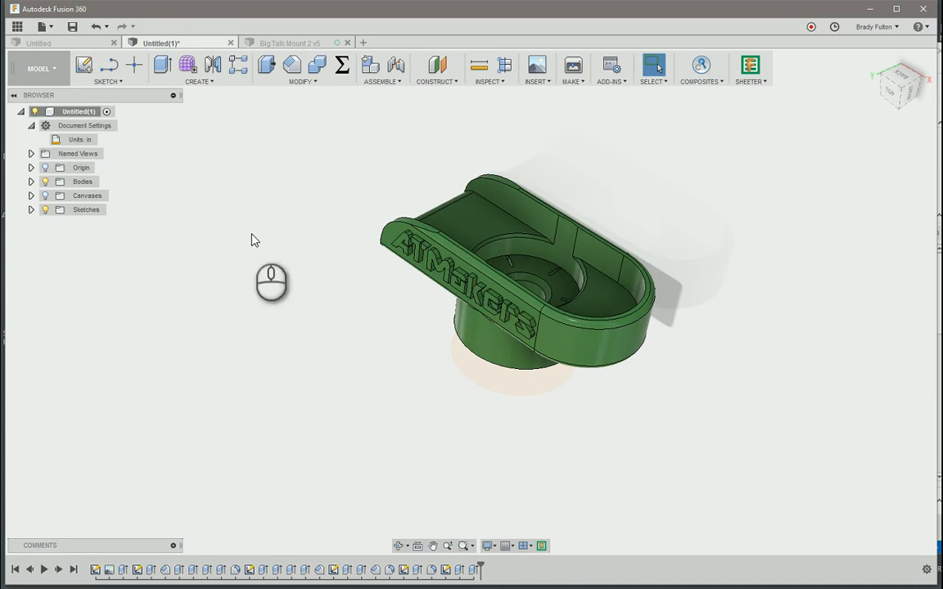
{"action": "left_click", "coordinate": [370, 65]}
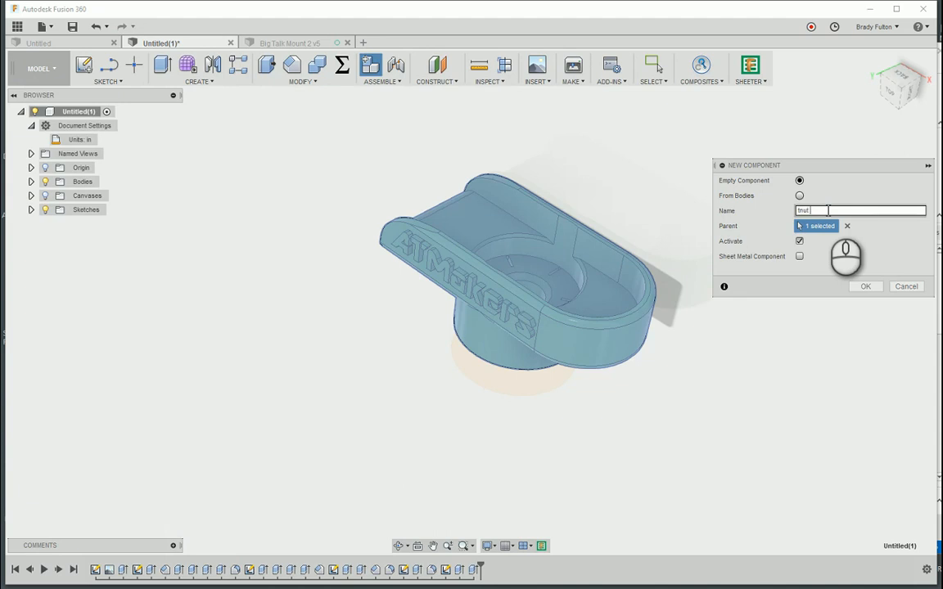
{"action": "key", "text": "Return"}
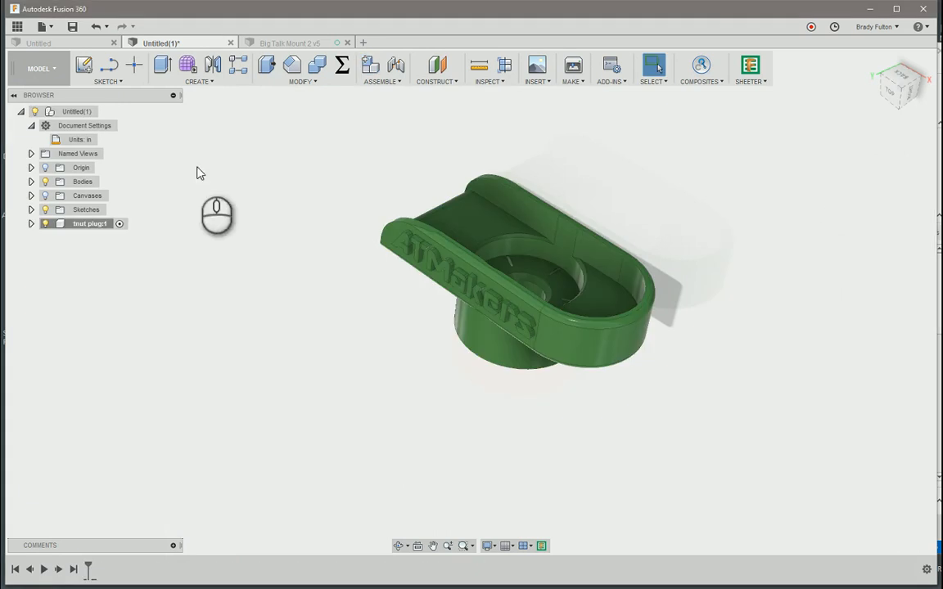
{"action": "left_click", "coordinate": [84, 66]}
{"action": "middle_click_drag", "start_coordinate": [525, 257], "coordinate": [539, 272], "text": "shift"}
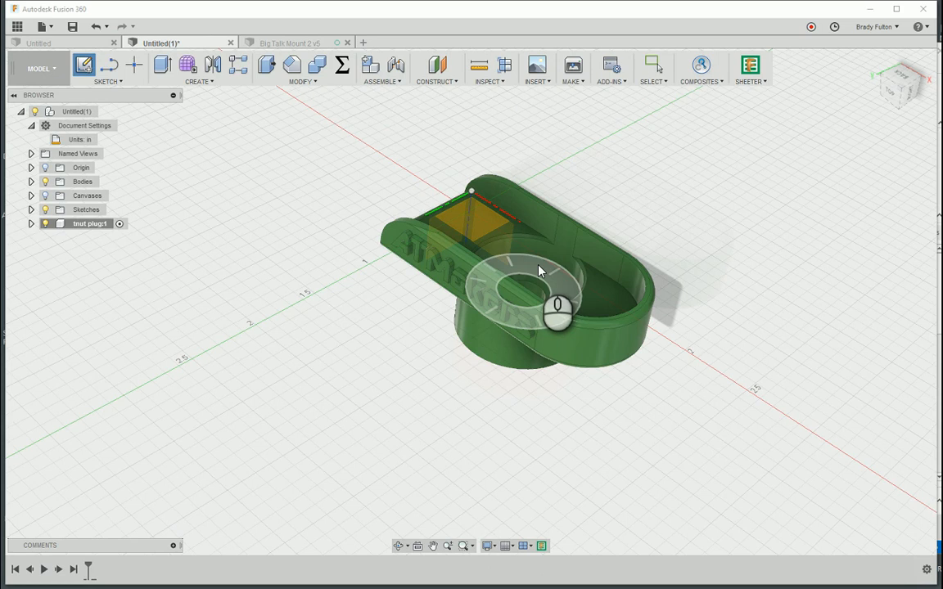
{"action": "key", "text": "Escape"}
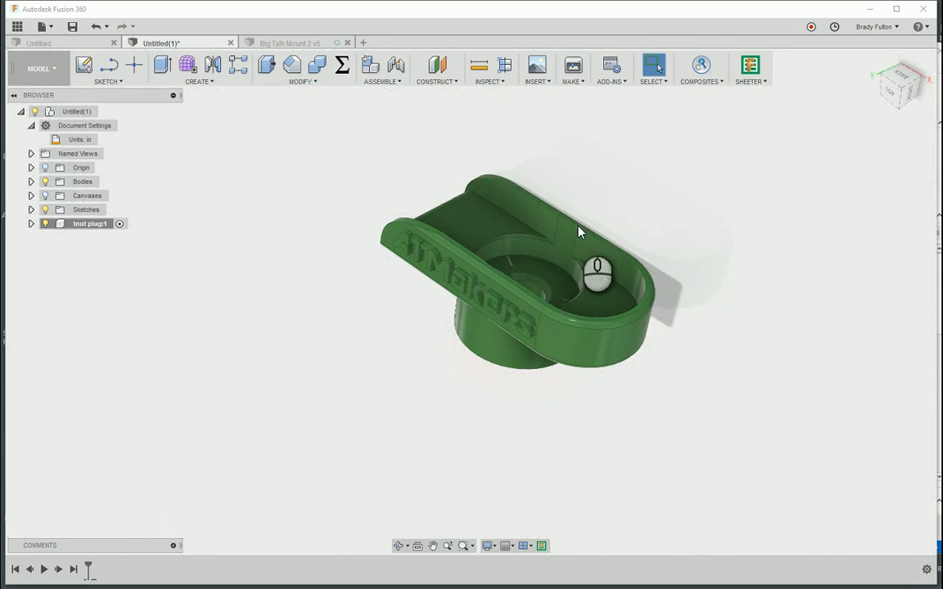
Step: Create an offset plane 0.1 in above the slotted ring face inside the mount's round recess
{"action": "left_click", "coordinate": [438, 70]}
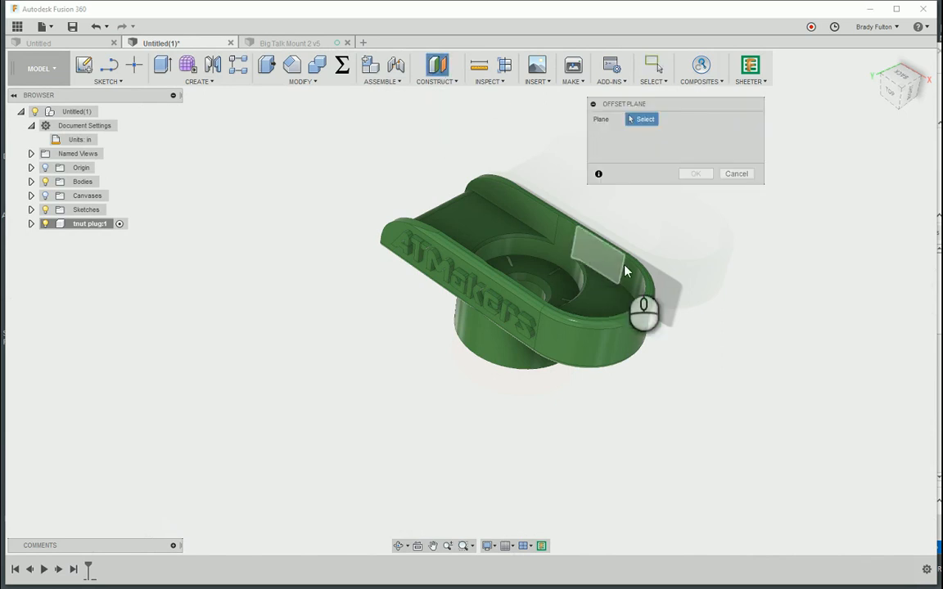
{"action": "left_click", "coordinate": [565, 280]}
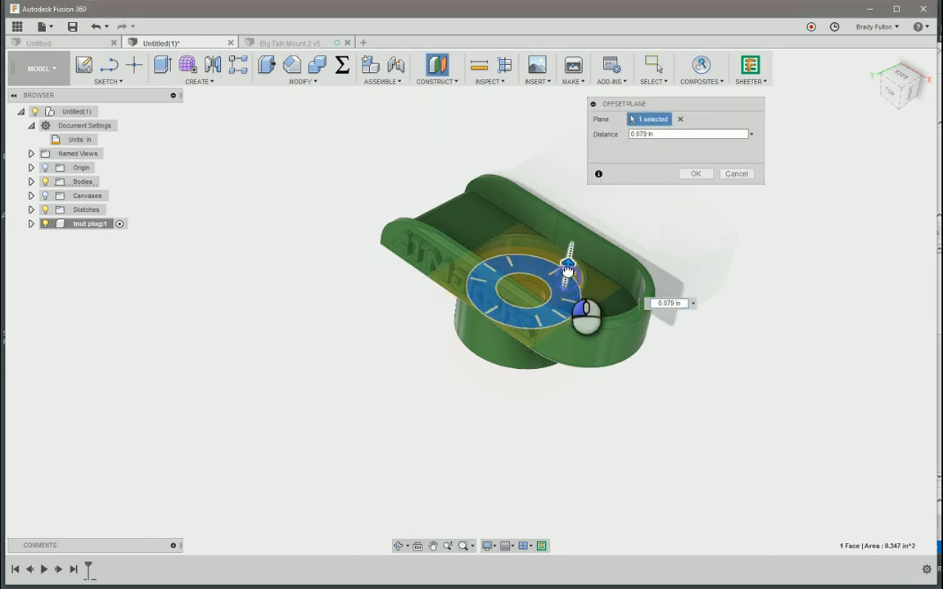
{"action": "left_click_drag", "start_coordinate": [567, 272], "coordinate": [567, 264]}
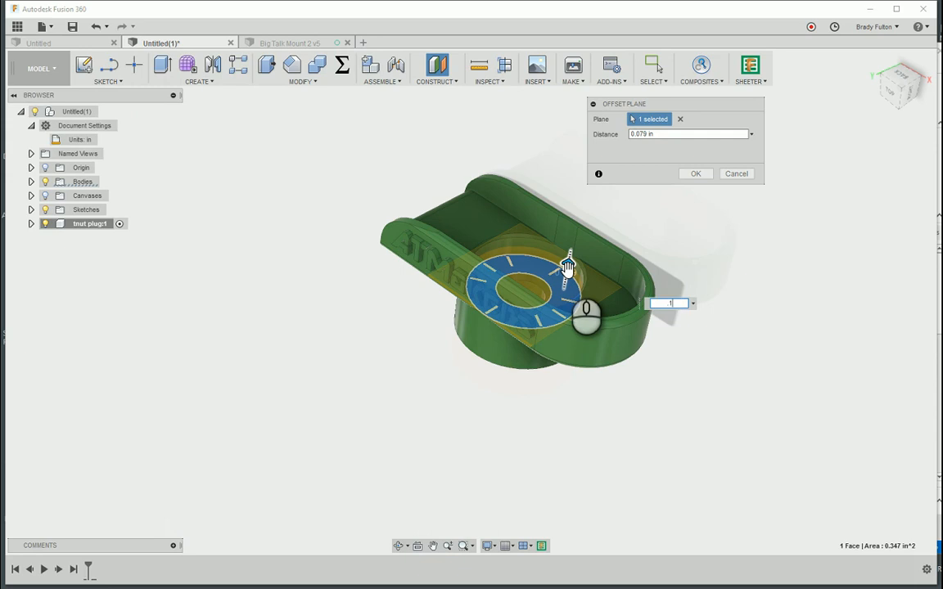
{"action": "type", "text": ".1"}
{"action": "key", "text": "Return"}
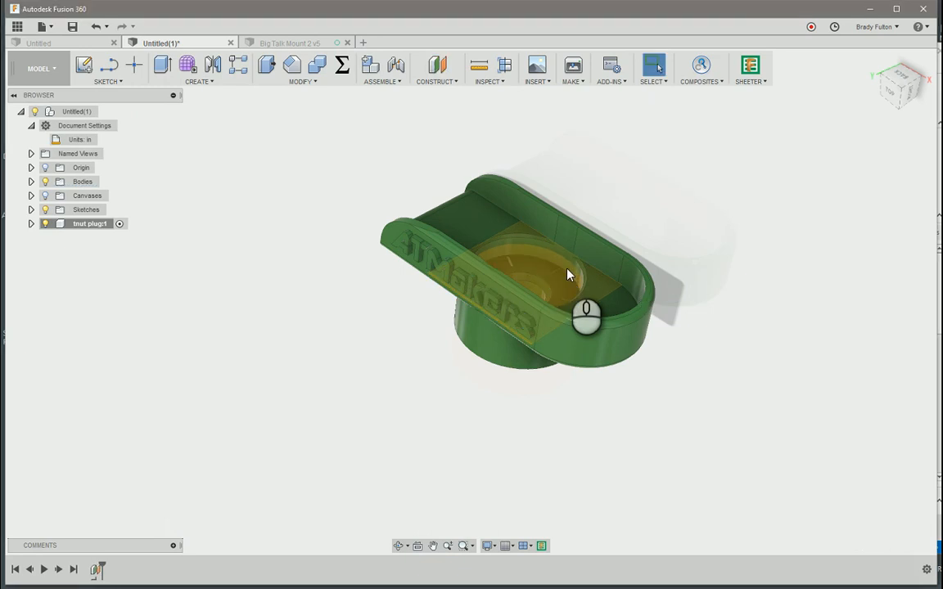
Step: Start a sketch on the offset plane and project the round recess's circular edge into it
{"action": "left_click", "coordinate": [83, 66]}
{"action": "left_click", "coordinate": [472, 238]}
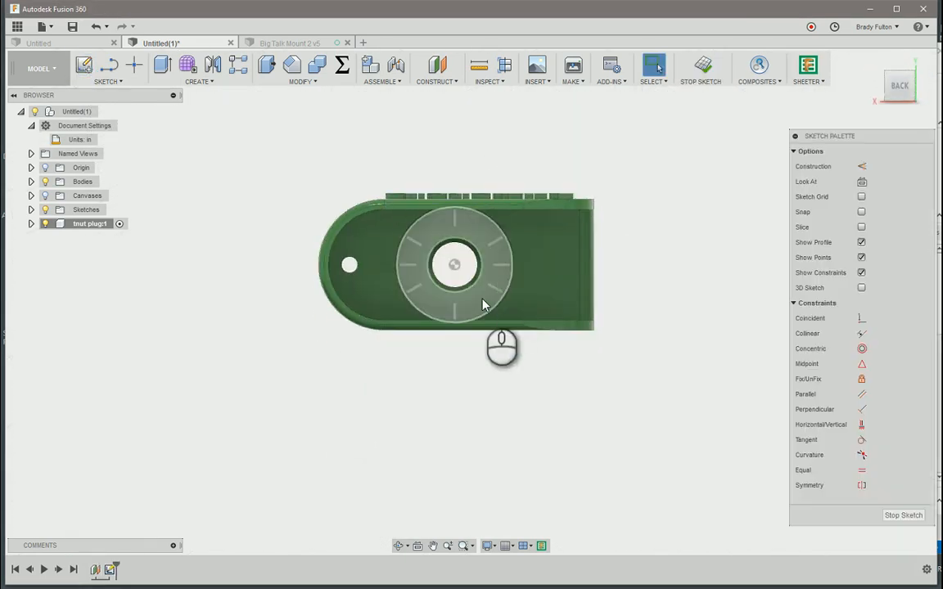
{"action": "key", "text": "p"}
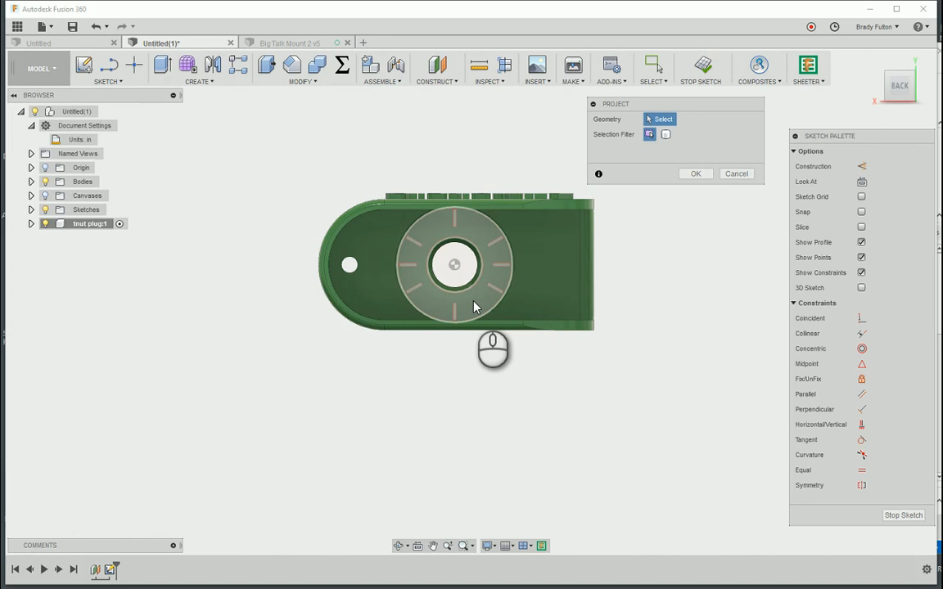
{"action": "middle_click_drag", "start_coordinate": [475, 307], "coordinate": [496, 305], "text": "shift"}
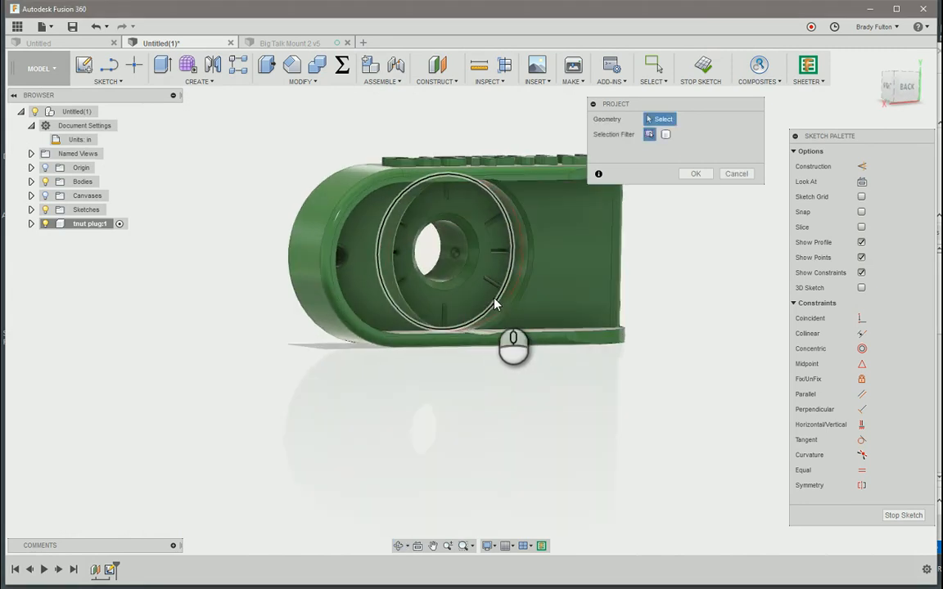
{"action": "left_click", "coordinate": [494, 304]}
{"action": "left_click", "coordinate": [694, 175]}
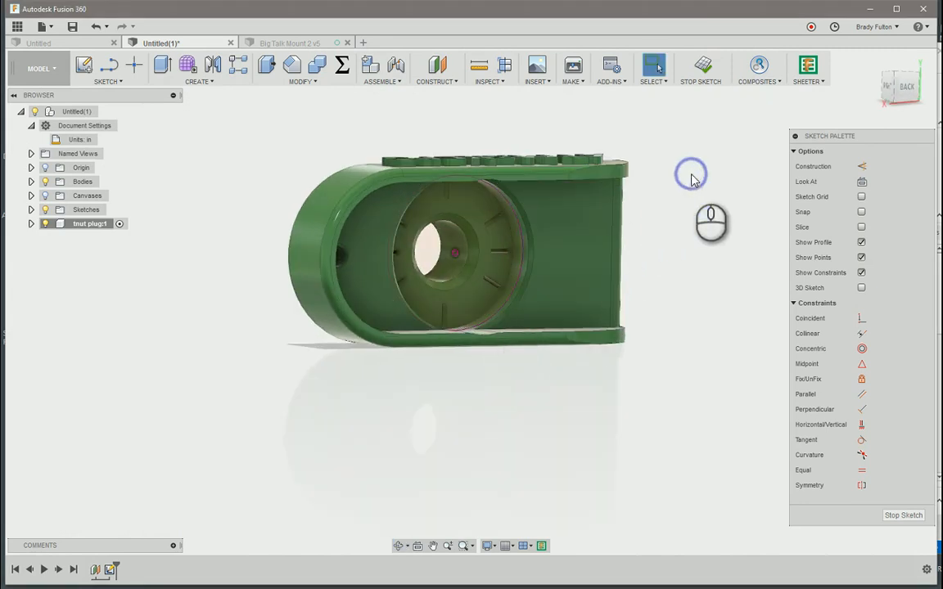
Step: Extrude the projected circle as a new body to the boss's outer end face, using the alternate Chain Faces option
{"action": "key", "text": "e"}
{"action": "left_click", "coordinate": [466, 300]}
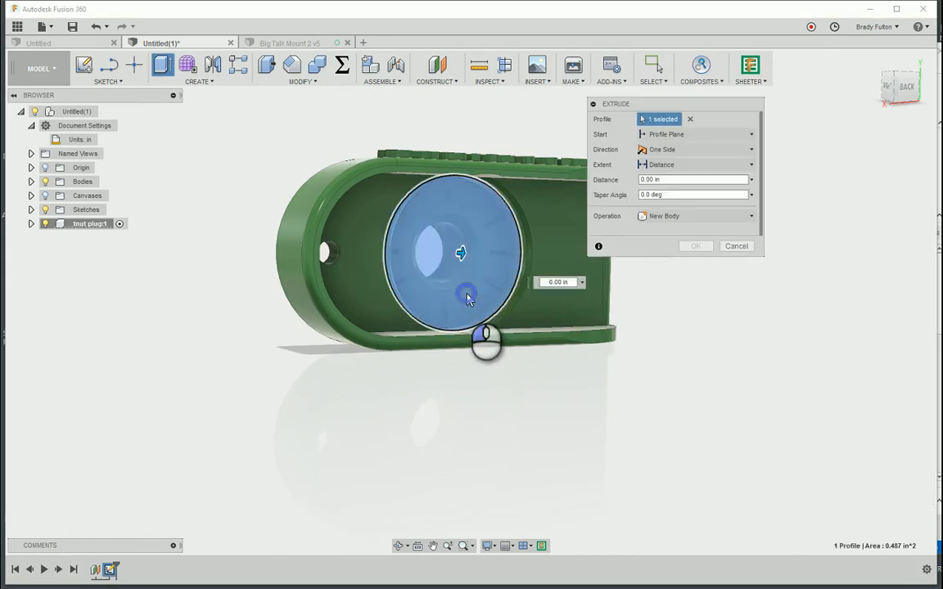
{"action": "middle_click_drag", "start_coordinate": [463, 341], "coordinate": [565, 385], "text": "shift"}
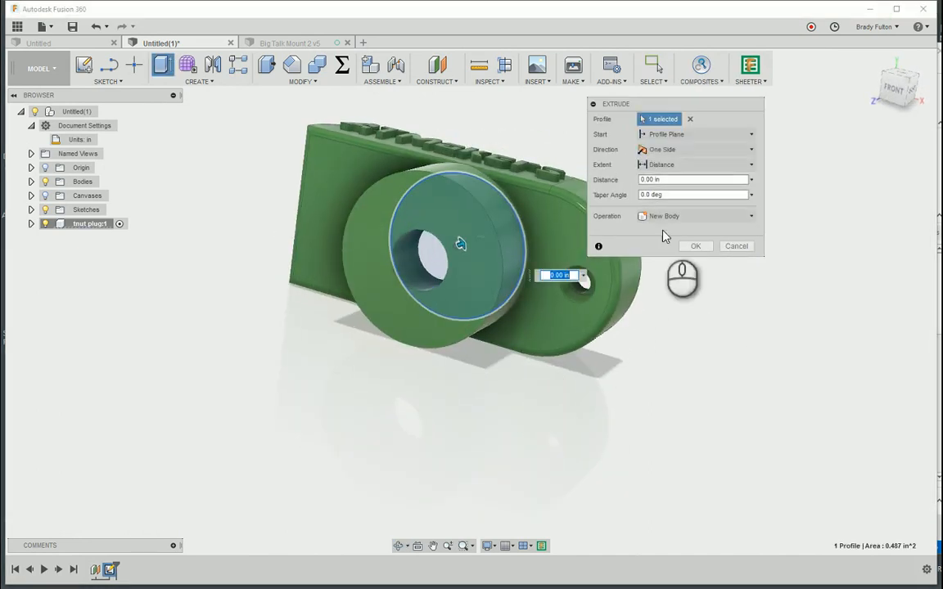
{"action": "left_click", "coordinate": [688, 166]}
{"action": "left_click", "coordinate": [690, 195]}
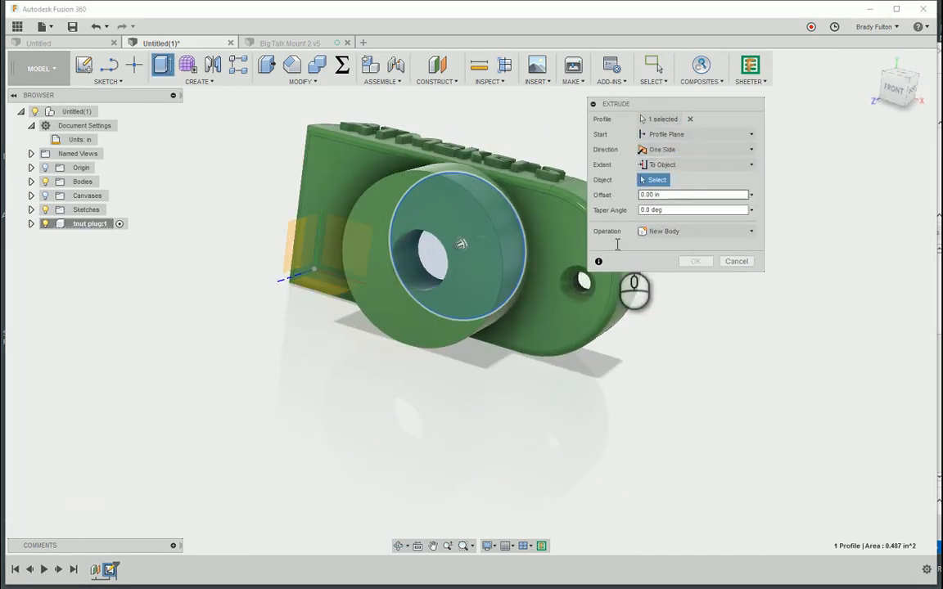
{"action": "middle_click_drag", "start_coordinate": [383, 347], "coordinate": [378, 319], "text": "shift"}
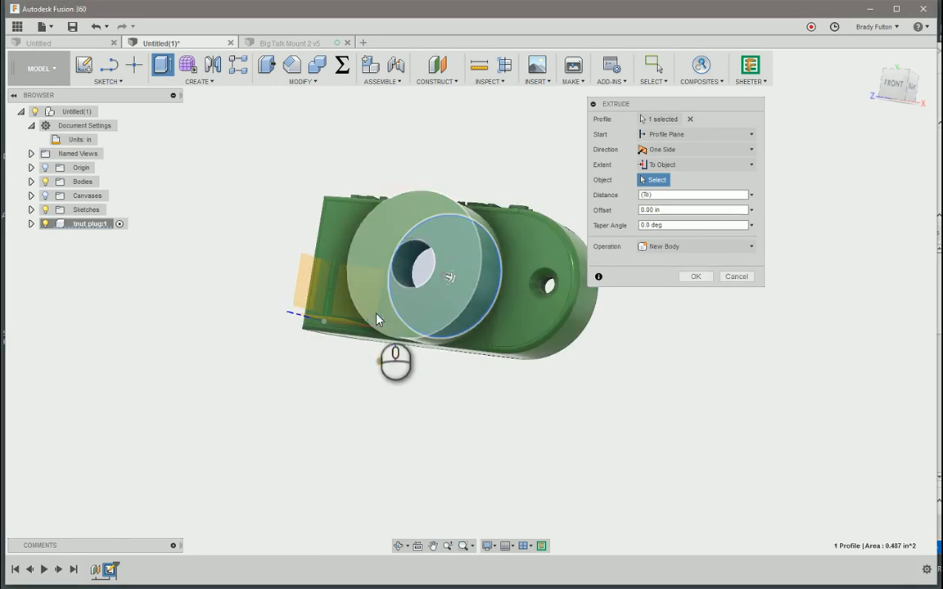
{"action": "left_click", "coordinate": [377, 319]}
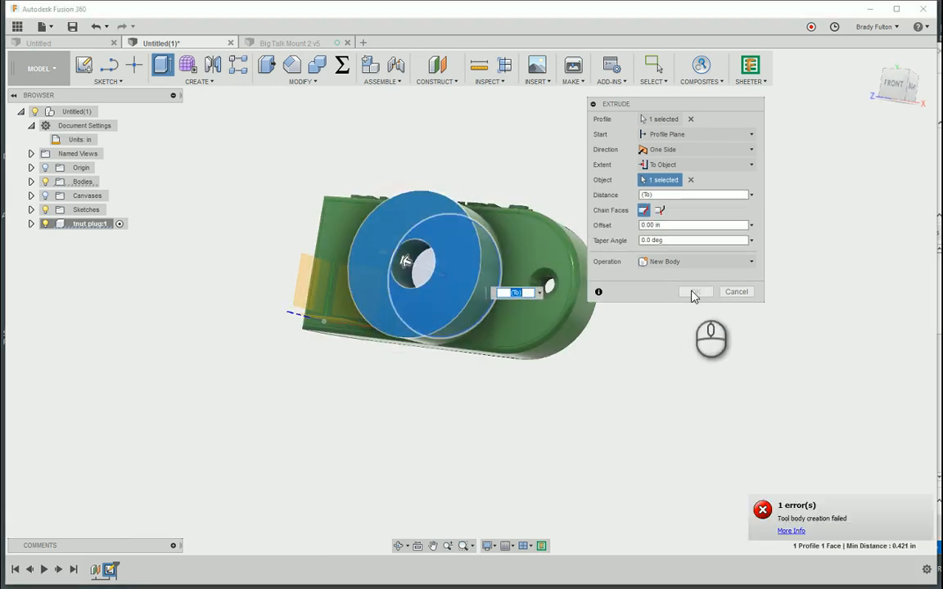
{"action": "left_click", "coordinate": [659, 210]}
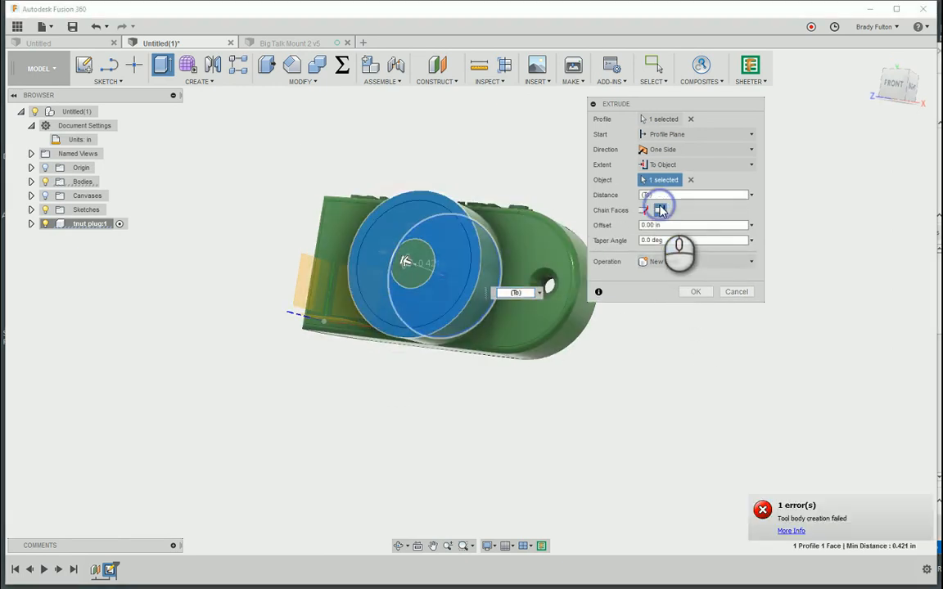
{"action": "left_click", "coordinate": [697, 293]}
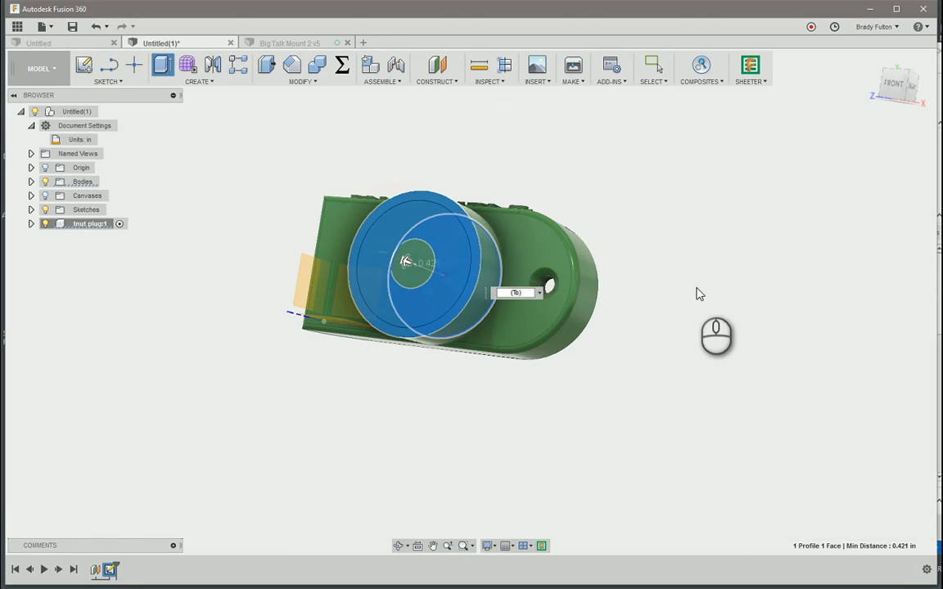
Step: Hide the main design's bodies to inspect the extruded plug alone, and show them again
{"action": "middle_click_drag", "start_coordinate": [695, 276], "coordinate": [563, 364], "text": "shift"}
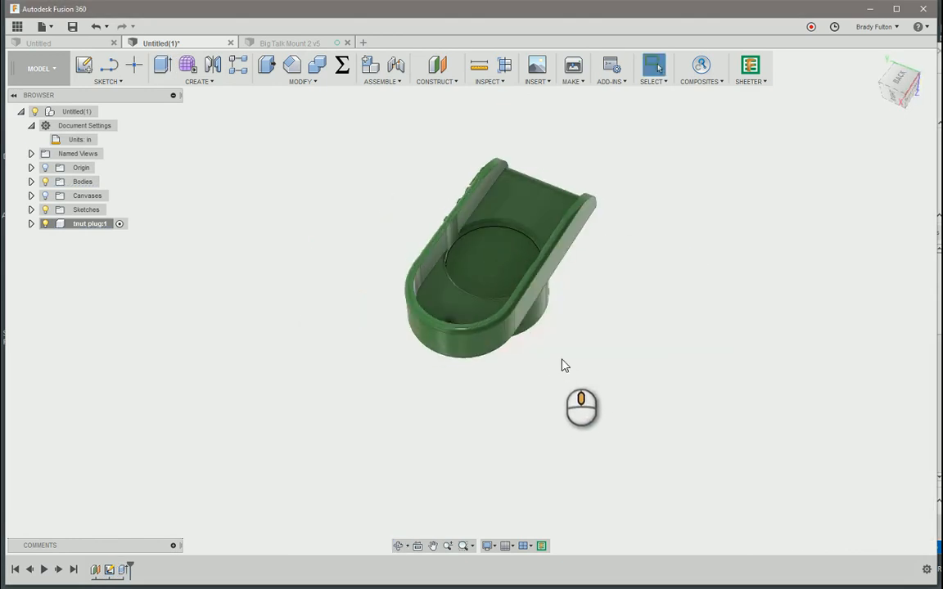
{"action": "left_click", "coordinate": [45, 181]}
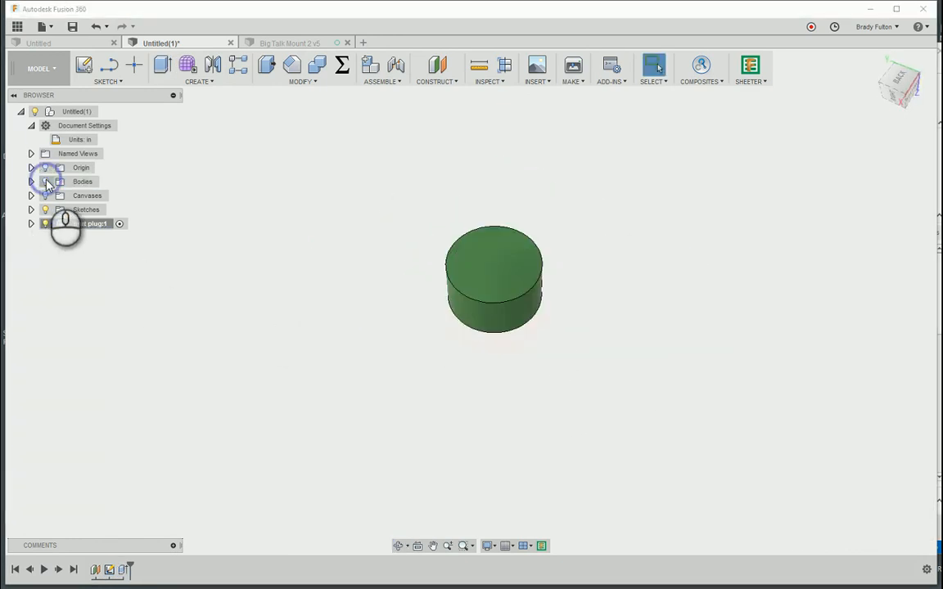
{"action": "left_click", "coordinate": [46, 183]}
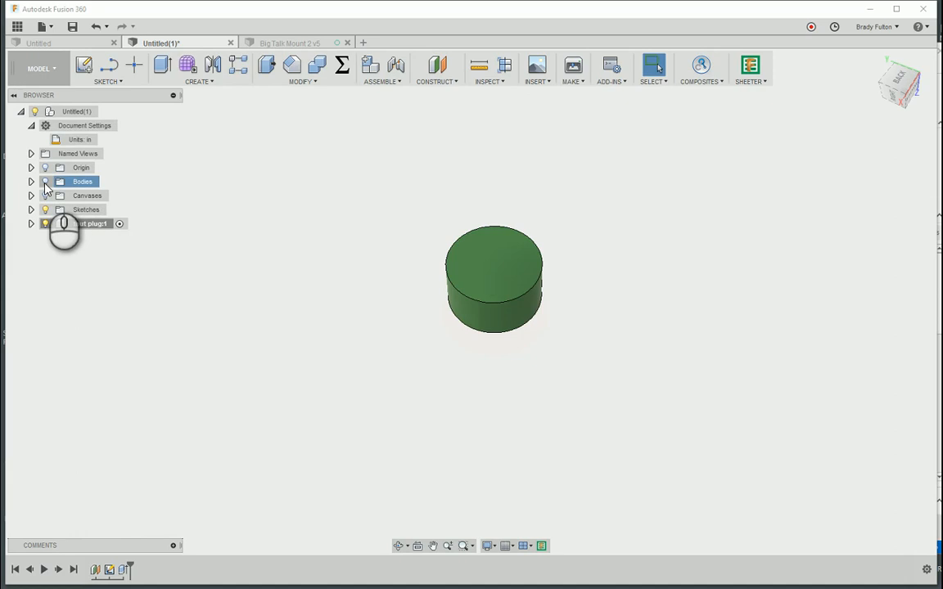
{"action": "left_click", "coordinate": [45, 182]}
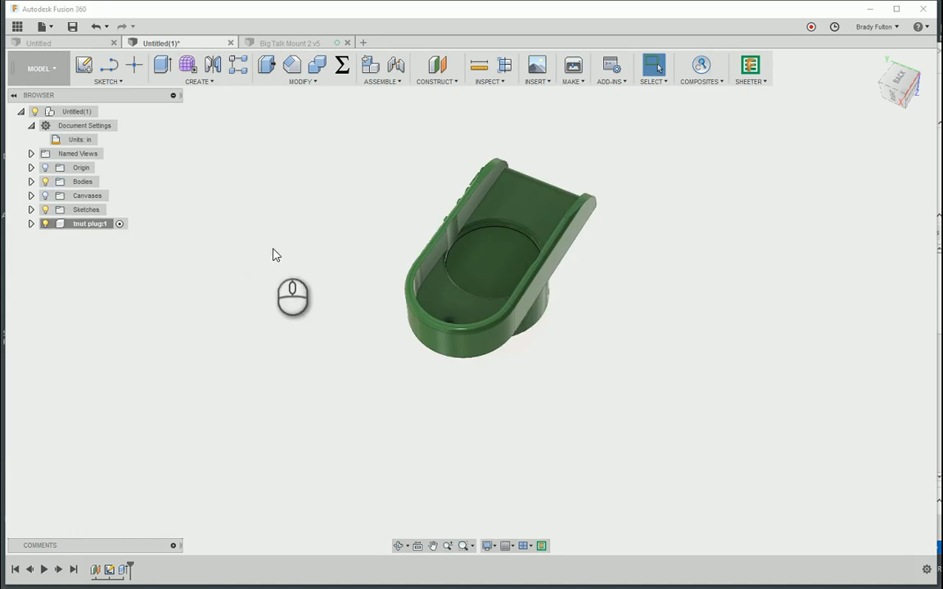
Step: Combine the plug body with the green mount as the cutting tool, using the Cut operation and keeping the tool body
{"action": "left_click", "coordinate": [316, 67]}
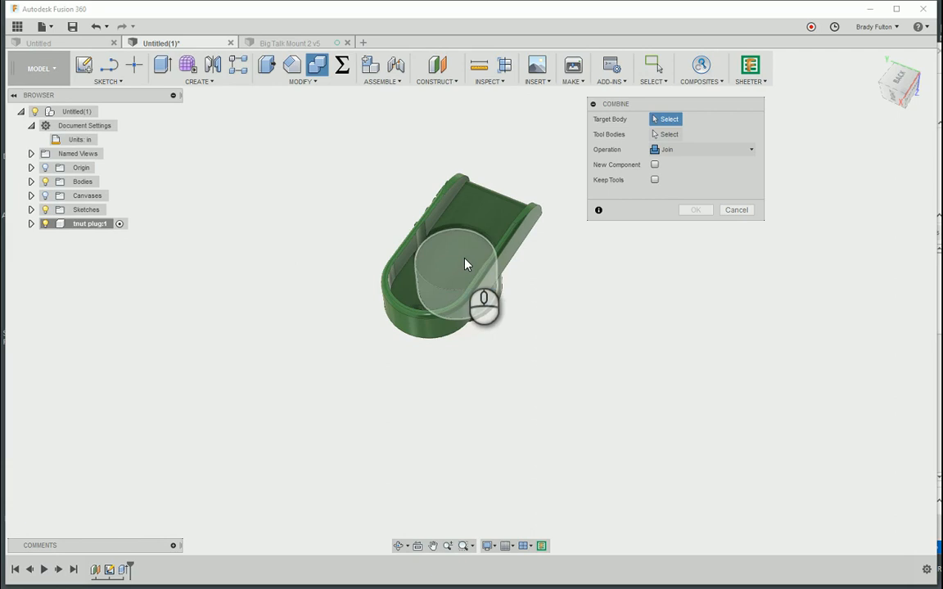
{"action": "left_click", "coordinate": [464, 263]}
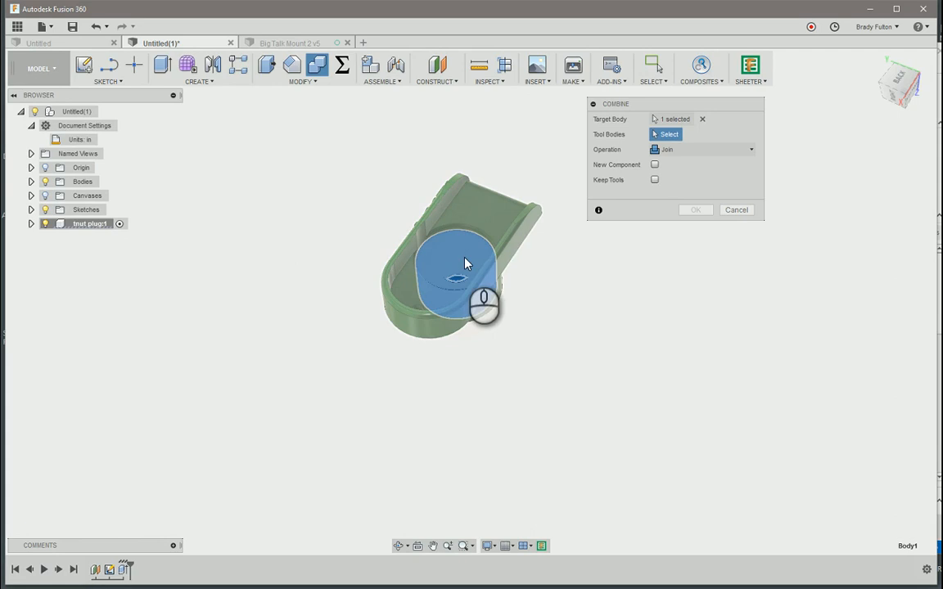
{"action": "left_click", "coordinate": [382, 297]}
{"action": "left_click", "coordinate": [409, 325]}
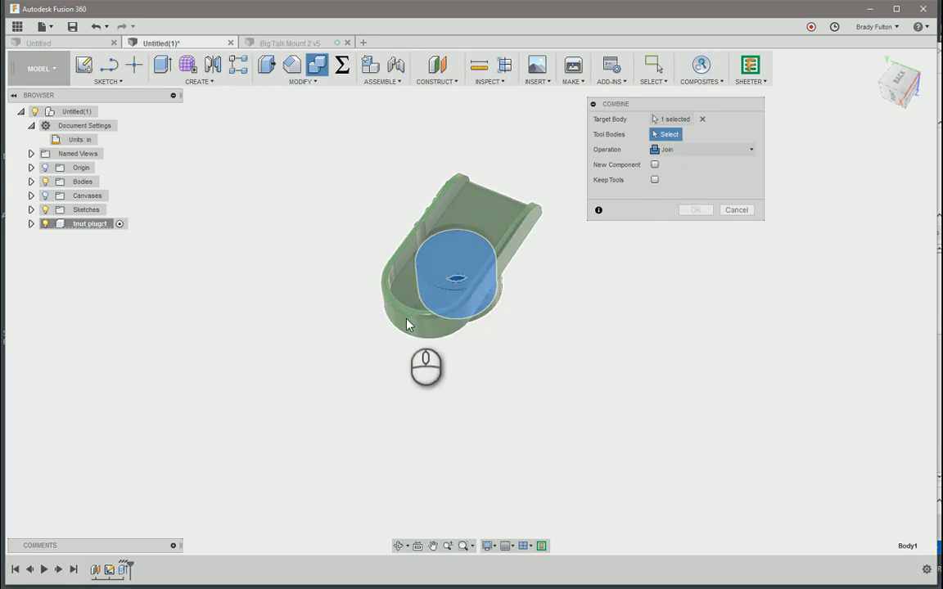
{"action": "left_click", "coordinate": [408, 325]}
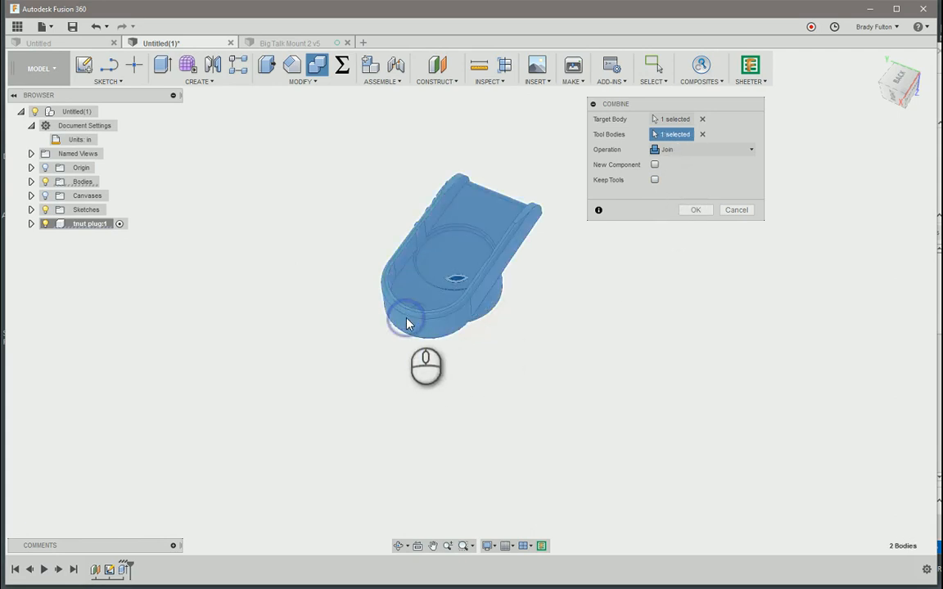
{"action": "left_click", "coordinate": [704, 150]}
{"action": "left_click", "coordinate": [699, 179]}
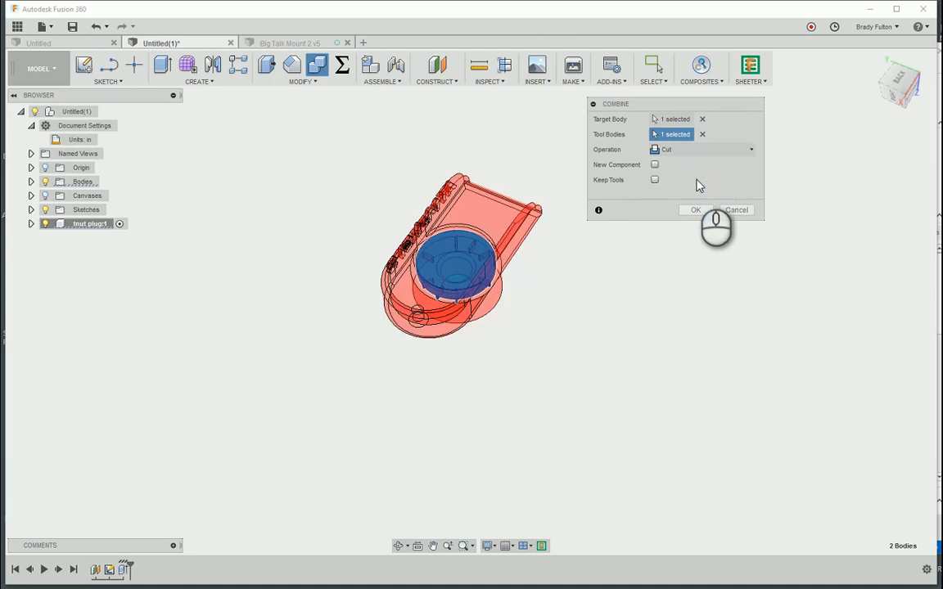
{"action": "left_click", "coordinate": [655, 180]}
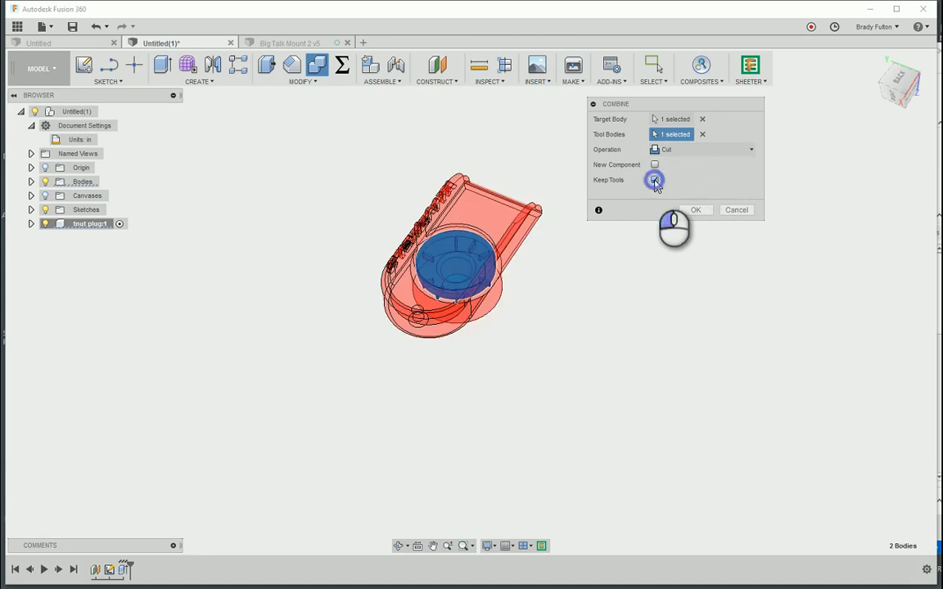
{"action": "left_click", "coordinate": [696, 212]}
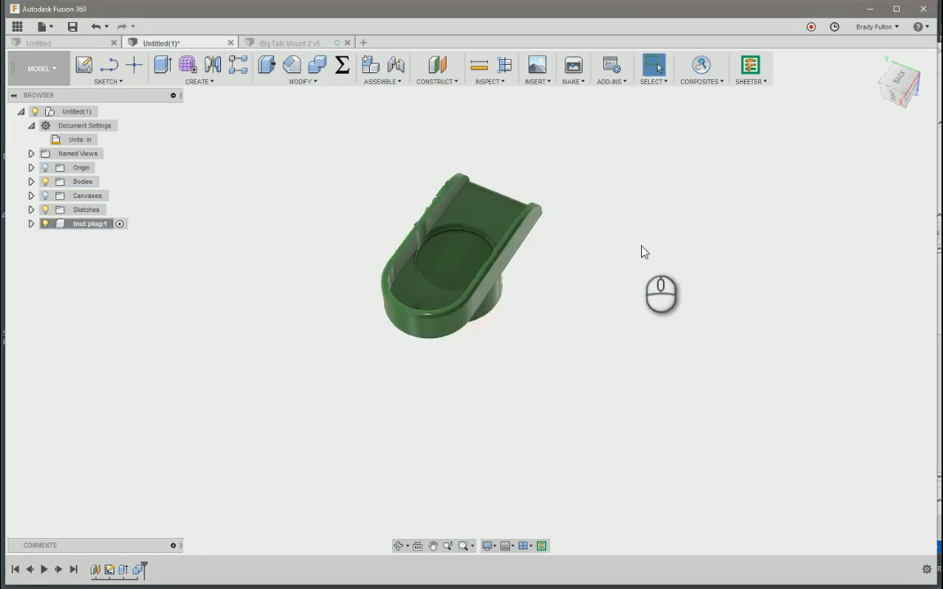
Step: Hide the main design's bodies and save a copy of the tnut plug component as Untitled(1)_tnut plug in 3D Printer > master
{"action": "left_click", "coordinate": [45, 182]}
{"action": "middle_click_drag", "start_coordinate": [347, 351], "coordinate": [303, 335], "text": "shift"}
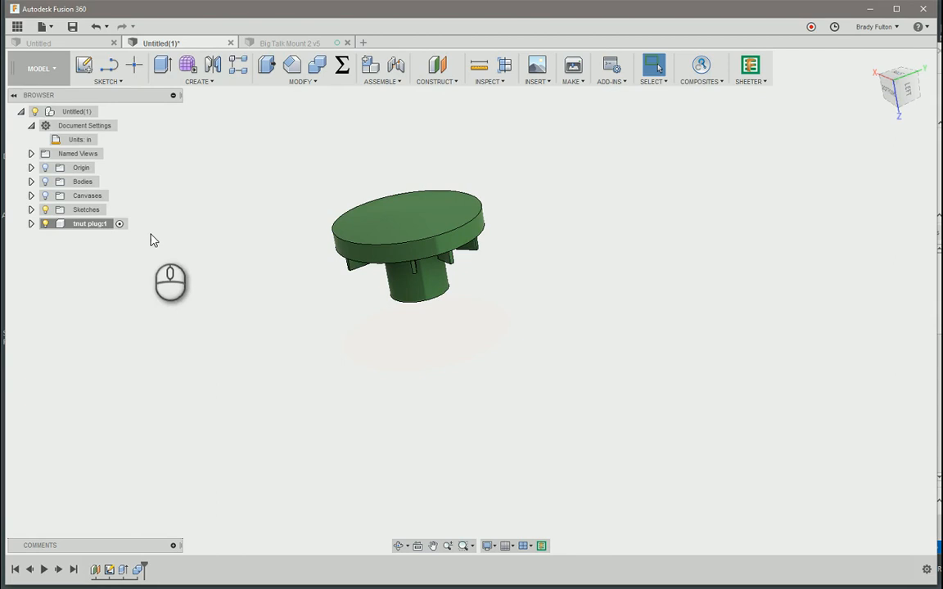
{"action": "right_click", "coordinate": [93, 228]}
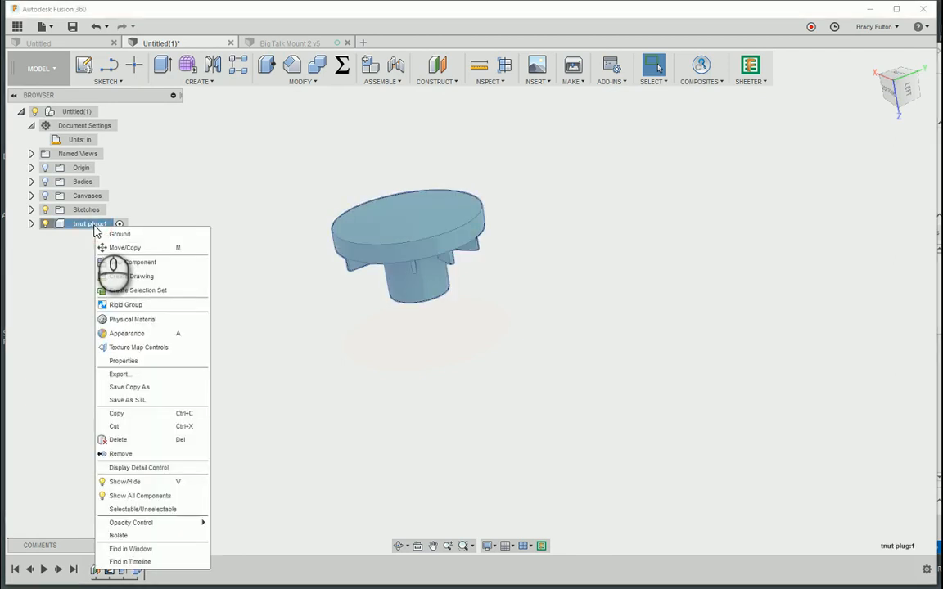
{"action": "left_click", "coordinate": [154, 390]}
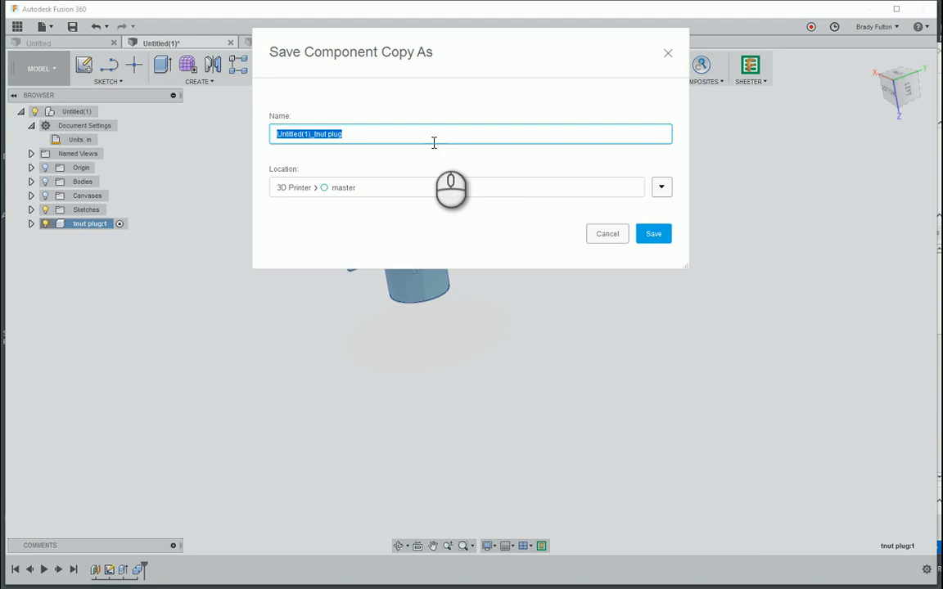
{"action": "left_click", "coordinate": [654, 235]}
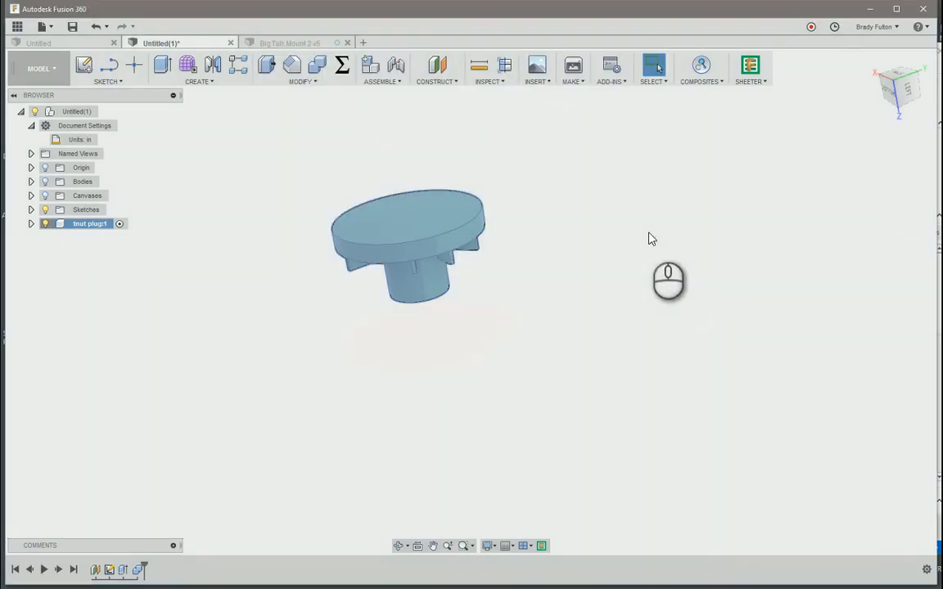
Step: Switch to the Big Talk Mount 2 design and refresh the recent data list to find the saved plug component
{"action": "left_click", "coordinate": [300, 42]}
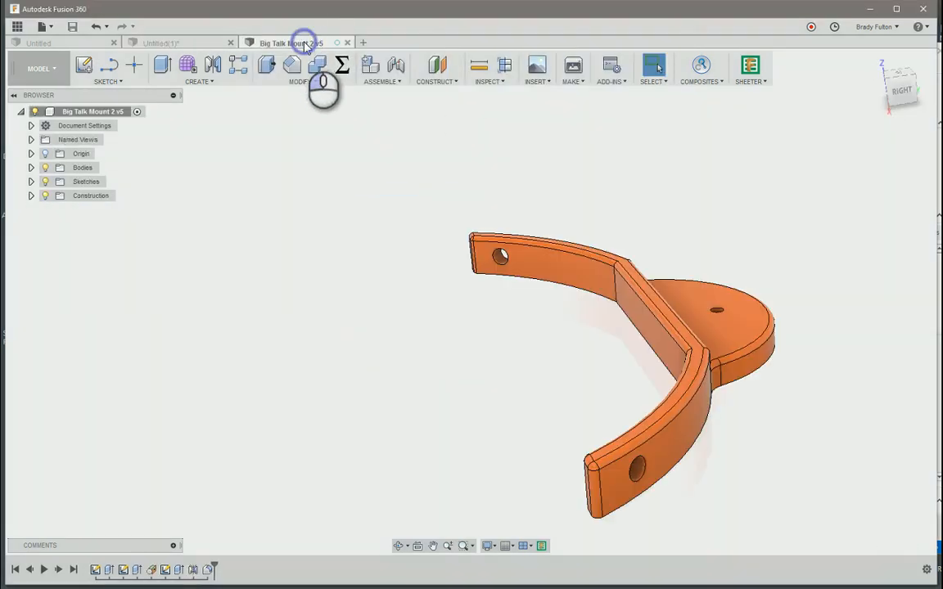
{"action": "left_click", "coordinate": [17, 26]}
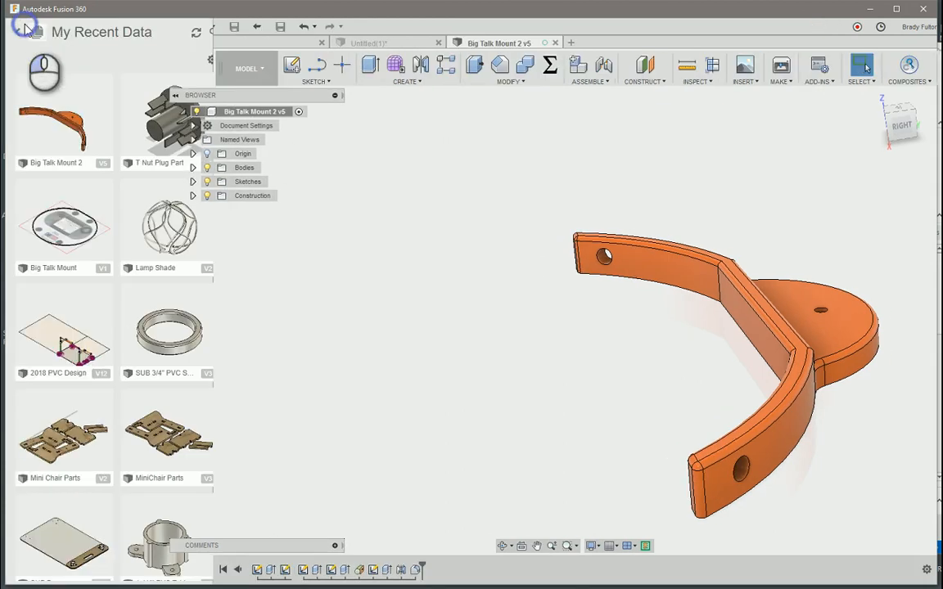
{"action": "left_click", "coordinate": [194, 33]}
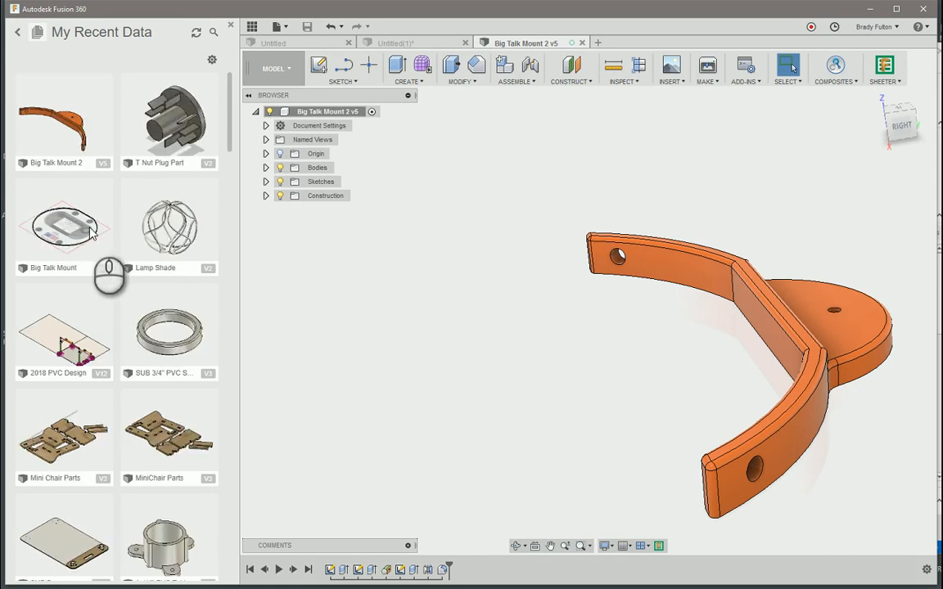
{"action": "scroll", "coordinate": [160, 276], "scroll_direction": "down", "scroll_amount": 3}
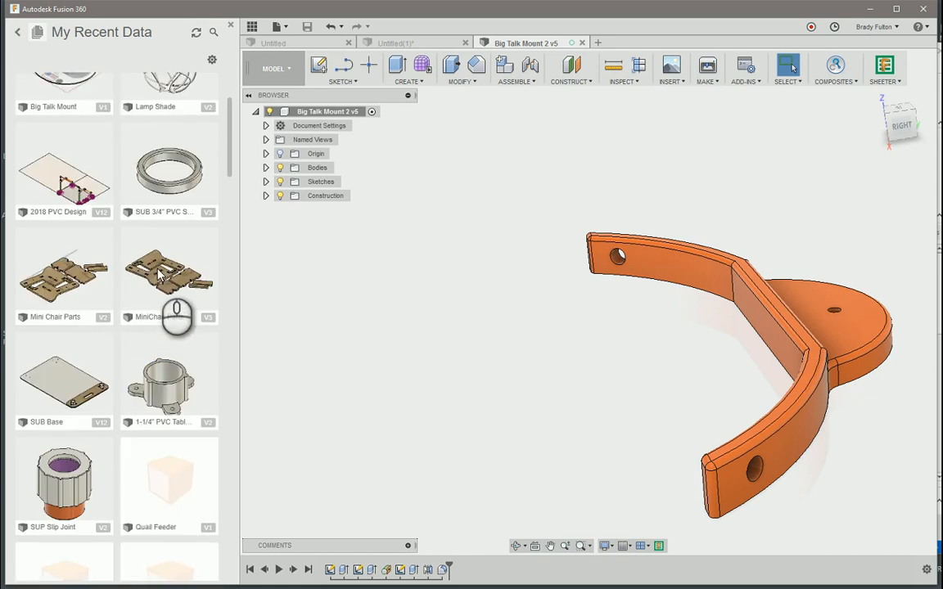
{"action": "scroll", "coordinate": [160, 276], "scroll_direction": "up", "scroll_amount": 3}
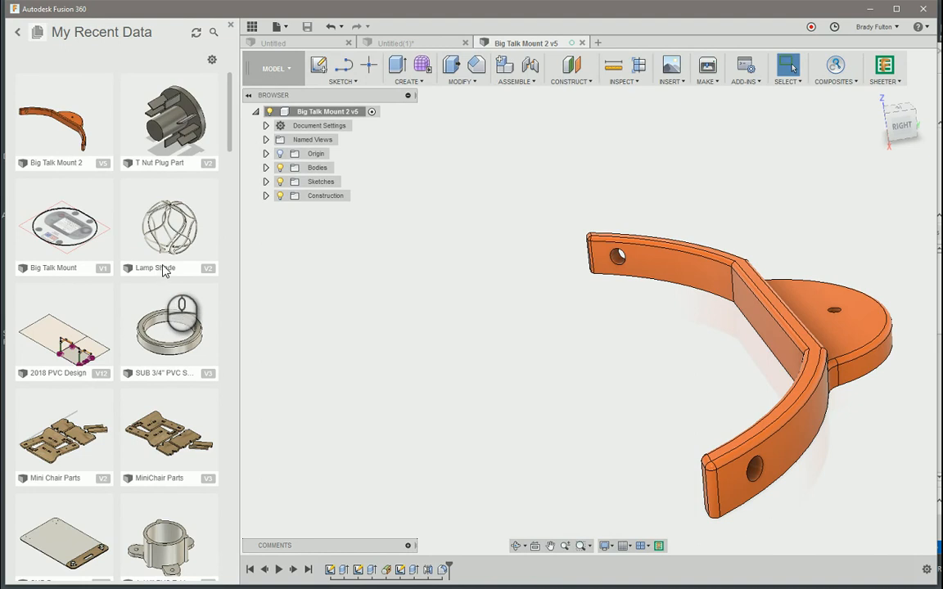
{"action": "left_click", "coordinate": [196, 33]}
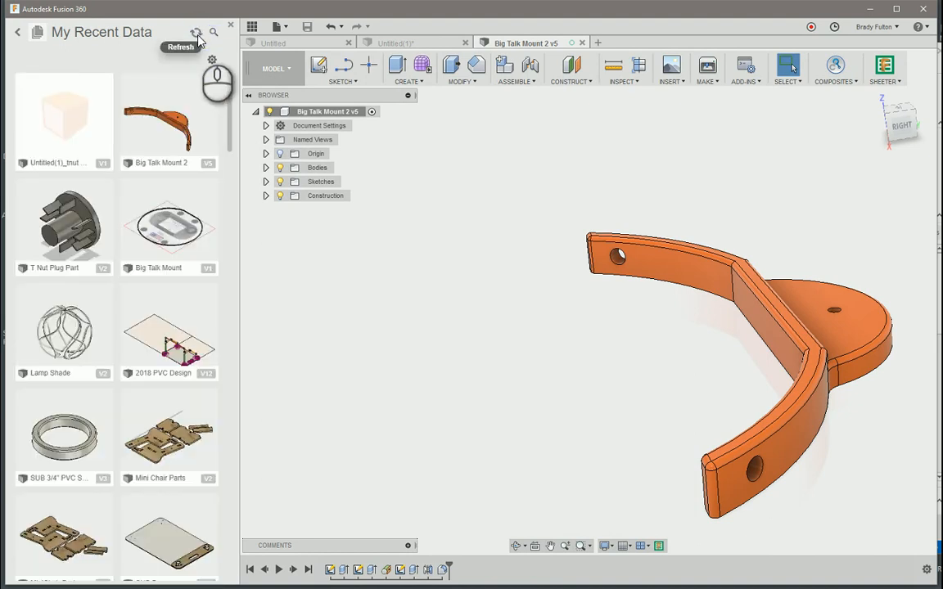
Step: Insert the saved Untitled(1)_tnut plug component into the Big Talk Mount 2 design
{"action": "left_click", "coordinate": [75, 123]}
{"action": "right_click", "coordinate": [75, 123]}
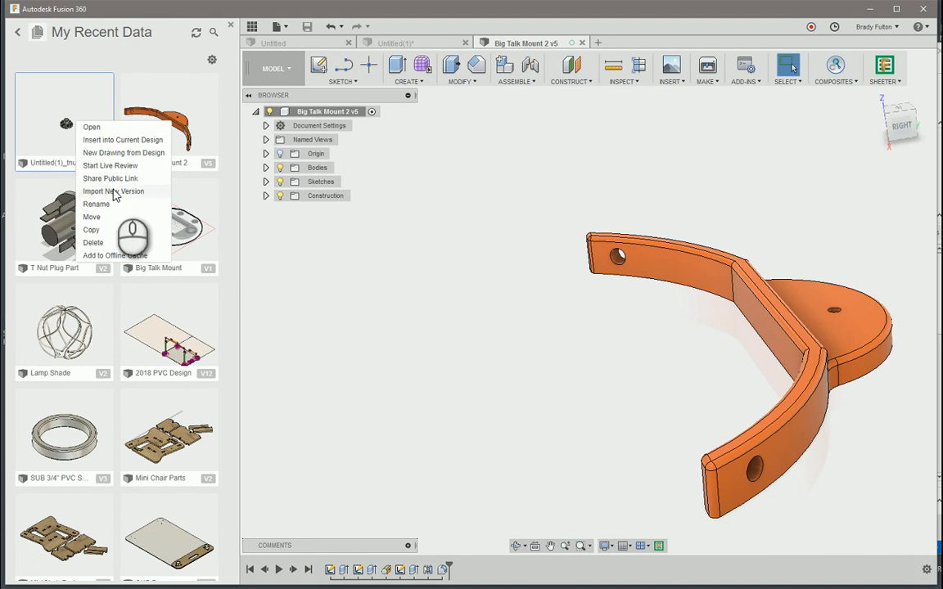
{"action": "left_click", "coordinate": [123, 140]}
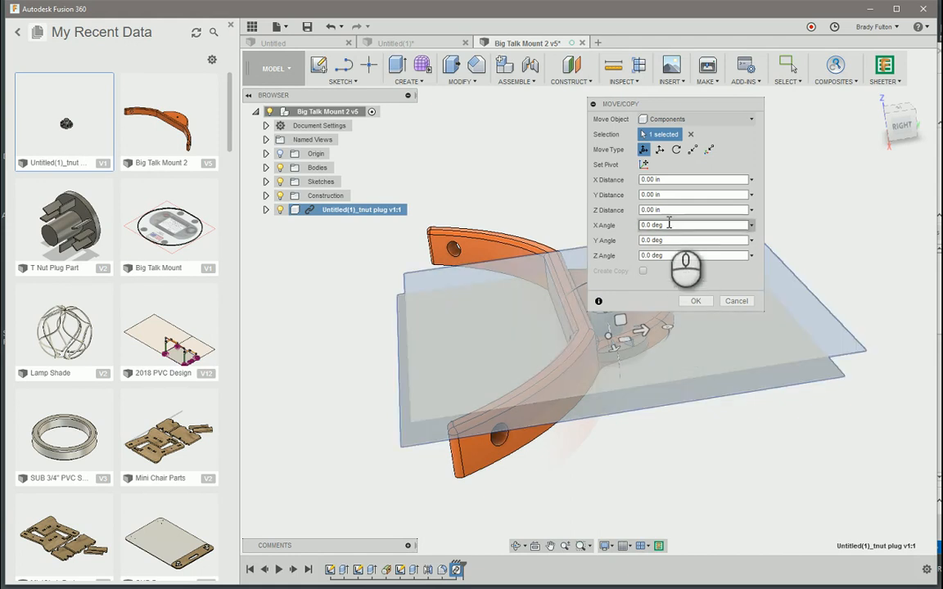
Step: Rotate the inserted plug -180 degrees about X, and move it clear of the orange mount by about -0.985, -1.443, -0.062 in
{"action": "middle_click_drag", "start_coordinate": [528, 368], "coordinate": [627, 395], "text": "shift"}
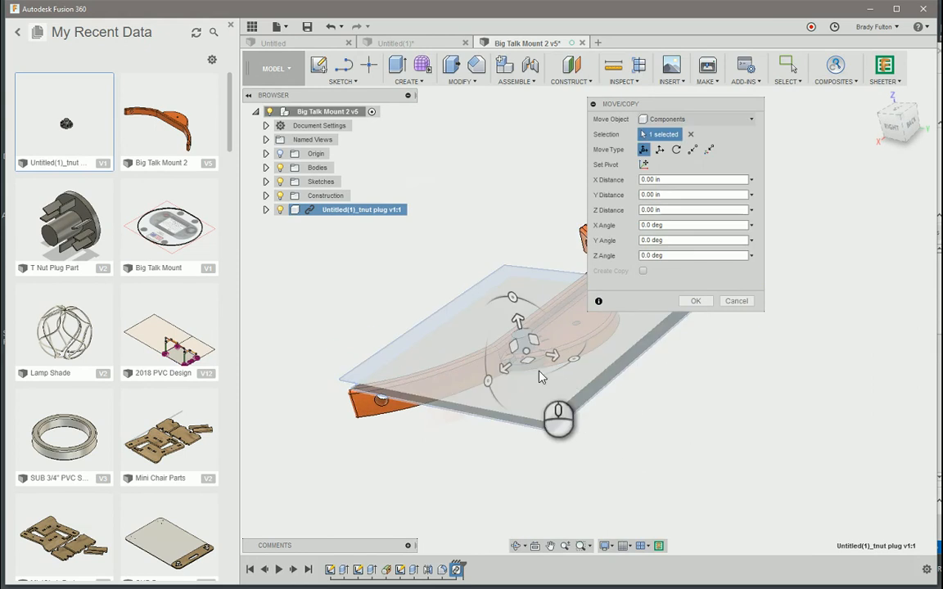
{"action": "scroll", "coordinate": [501, 347], "scroll_direction": "up", "scroll_amount": 4}
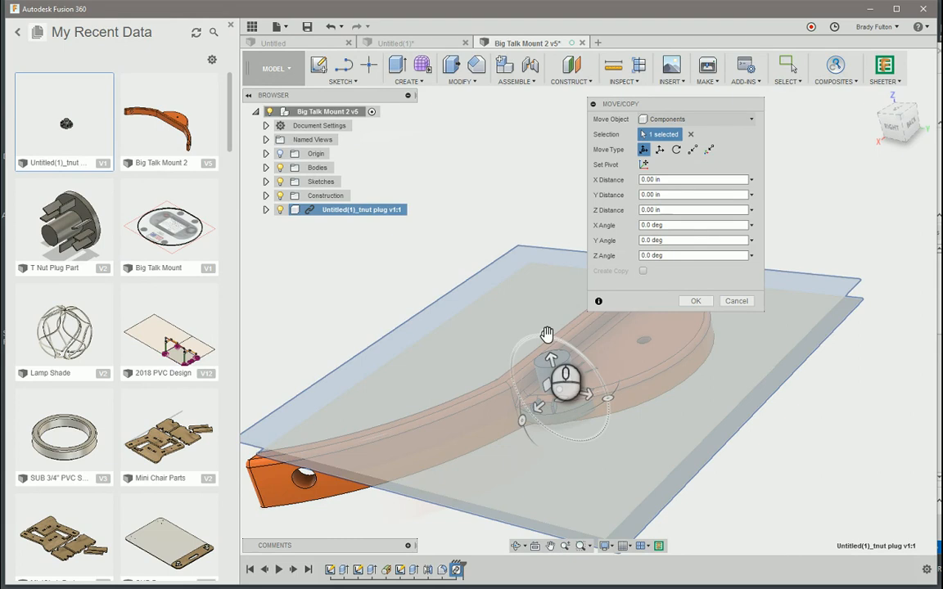
{"action": "left_click_drag", "start_coordinate": [547, 334], "coordinate": [572, 445]}
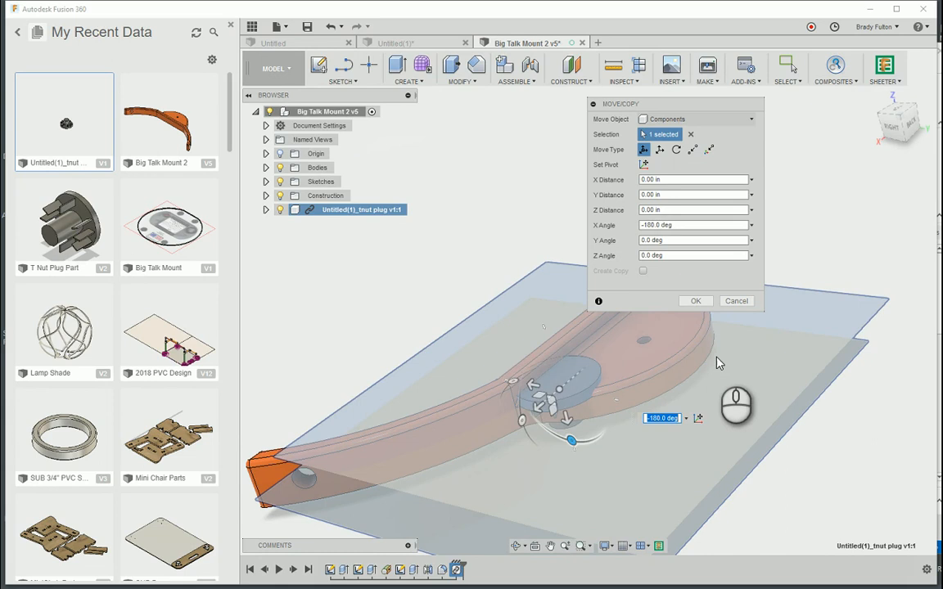
{"action": "middle_click_drag", "start_coordinate": [720, 364], "coordinate": [628, 415], "text": "shift"}
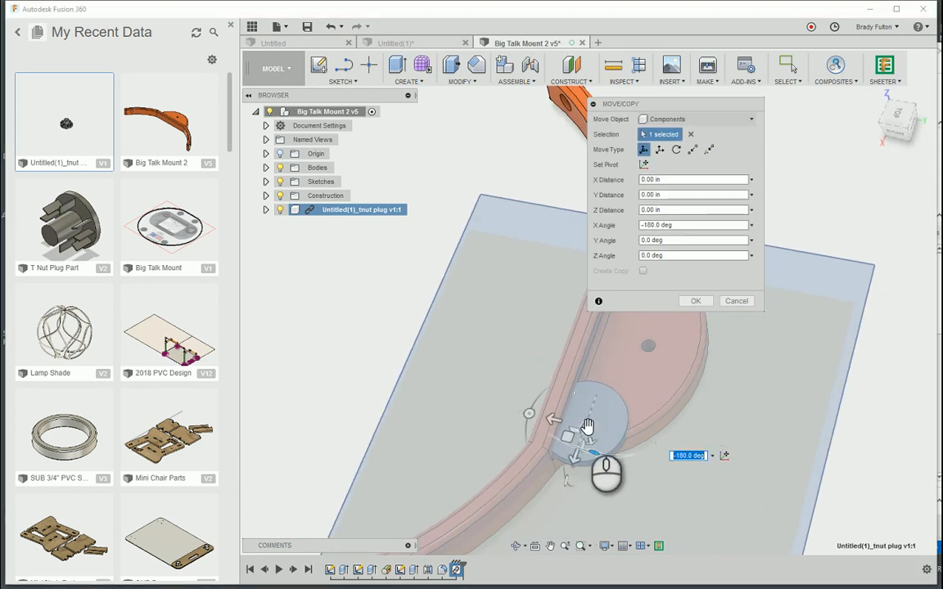
{"action": "left_click_drag", "start_coordinate": [588, 426], "coordinate": [772, 361]}
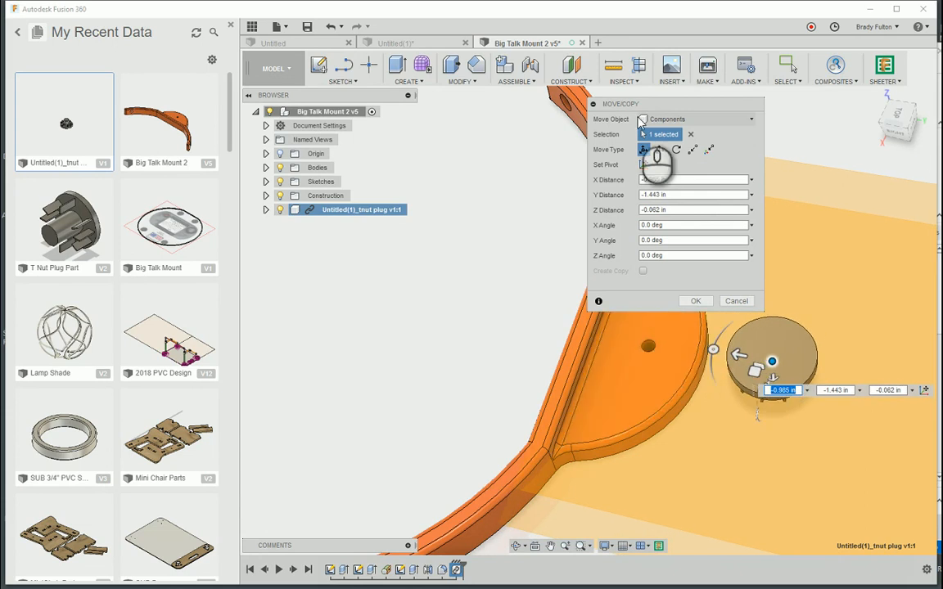
{"action": "left_click", "coordinate": [695, 302]}
Step: Break the link between the inserted tnut plug component and its source design
{"action": "middle_click_drag", "start_coordinate": [704, 303], "coordinate": [556, 368], "text": "shift"}
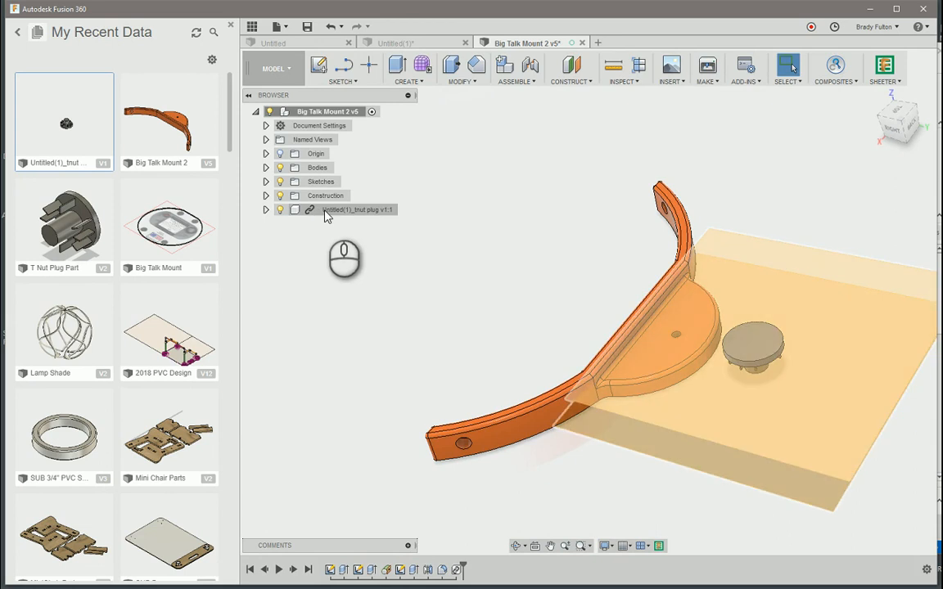
{"action": "right_click", "coordinate": [326, 212]}
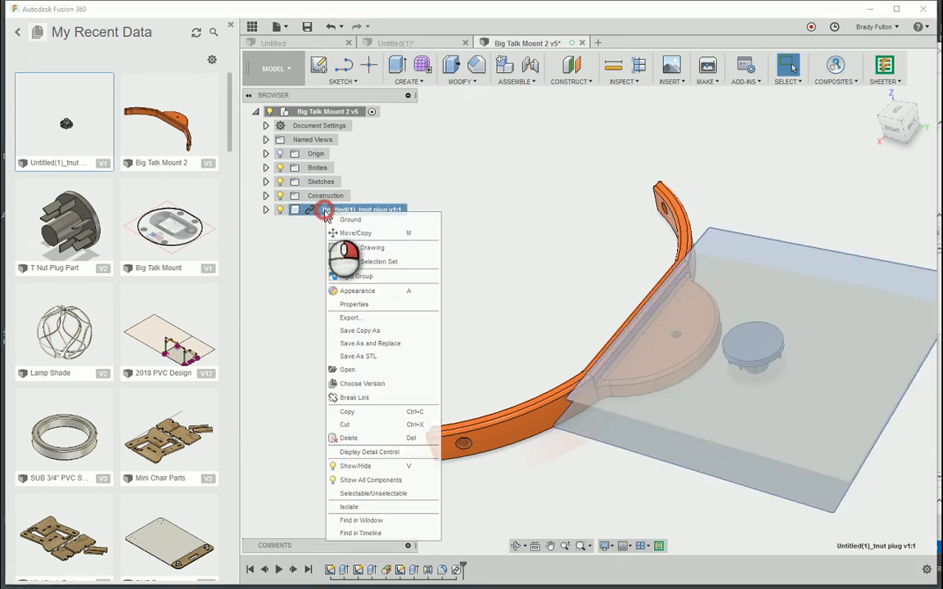
{"action": "left_click", "coordinate": [354, 397]}
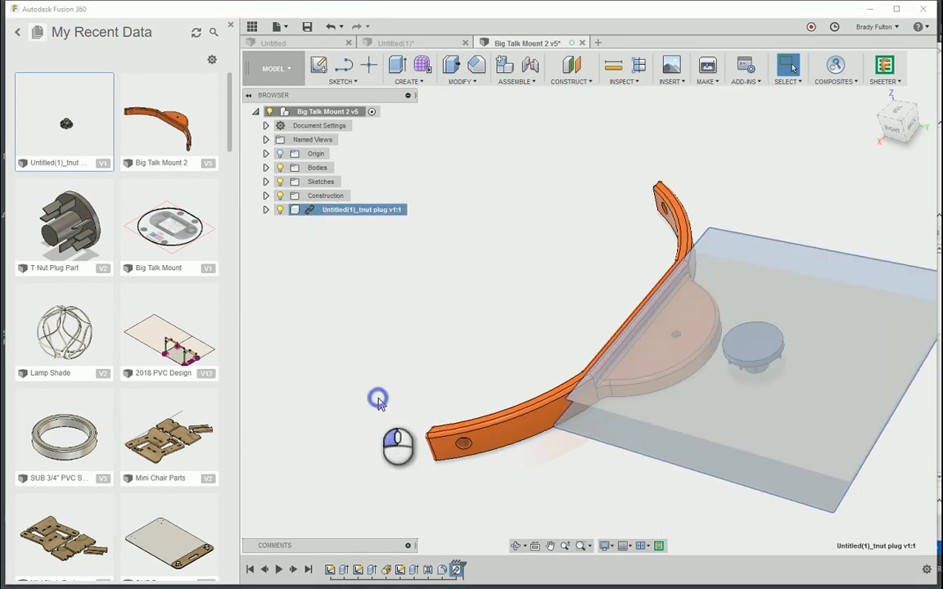
Step: Remove the plug component's two reconstructed construction planes from the model view
{"action": "left_click", "coordinate": [744, 438]}
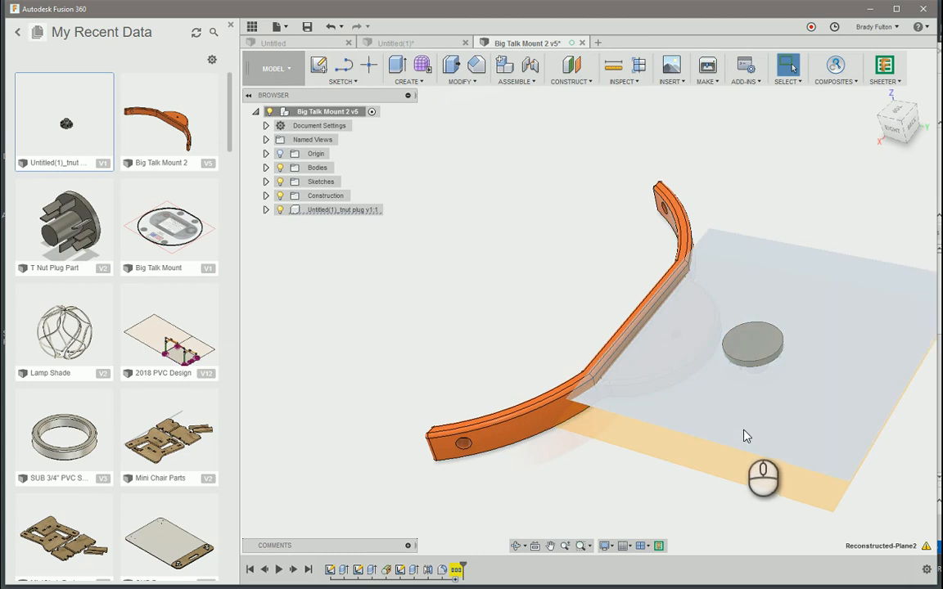
{"action": "scroll", "coordinate": [747, 436], "scroll_direction": "up", "scroll_amount": 1}
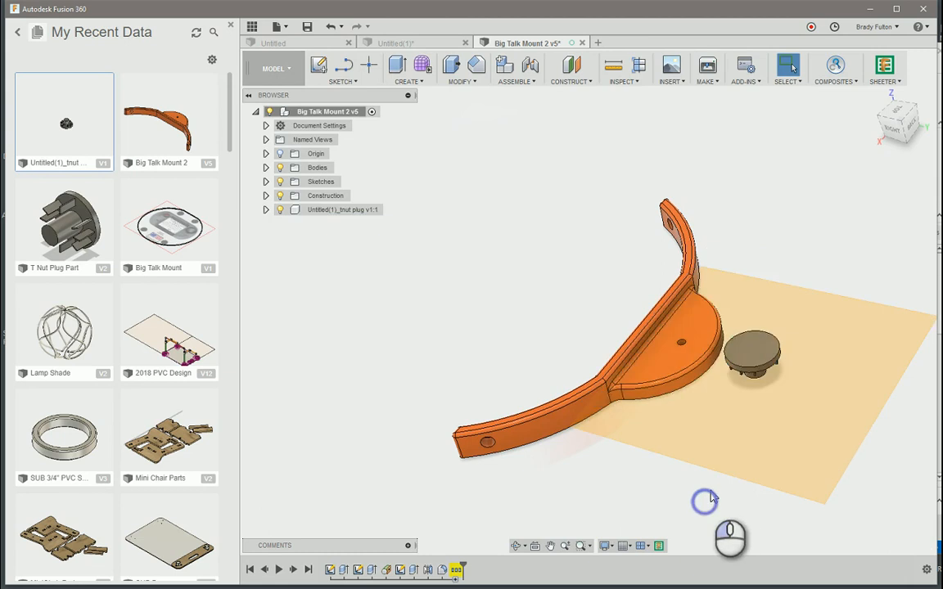
{"action": "left_click", "coordinate": [730, 466]}
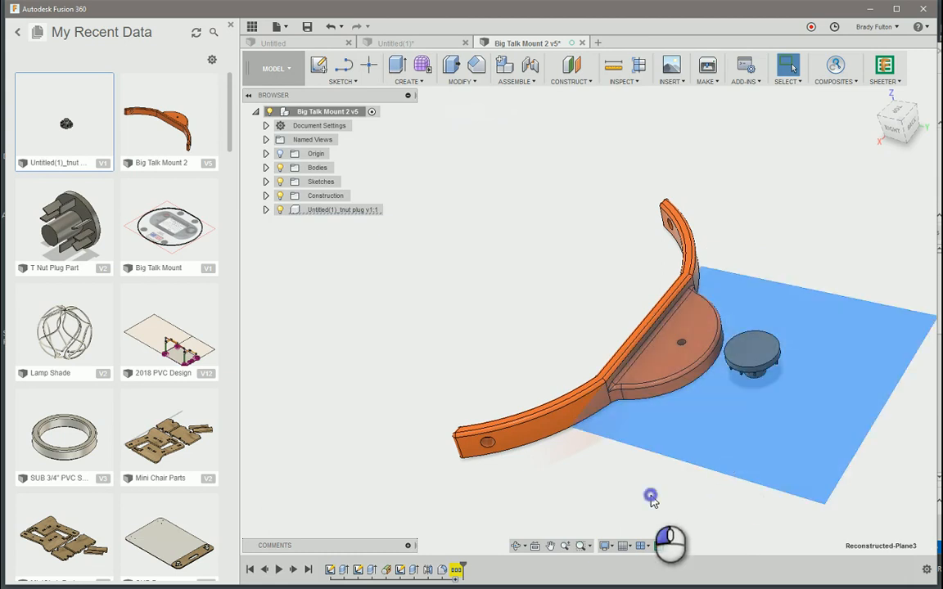
Step: Create a rigid joint from the center of the plug's flat top face to the small hole in the mount's semicircular plate
{"action": "middle_click_drag", "start_coordinate": [655, 468], "coordinate": [737, 423], "text": "shift"}
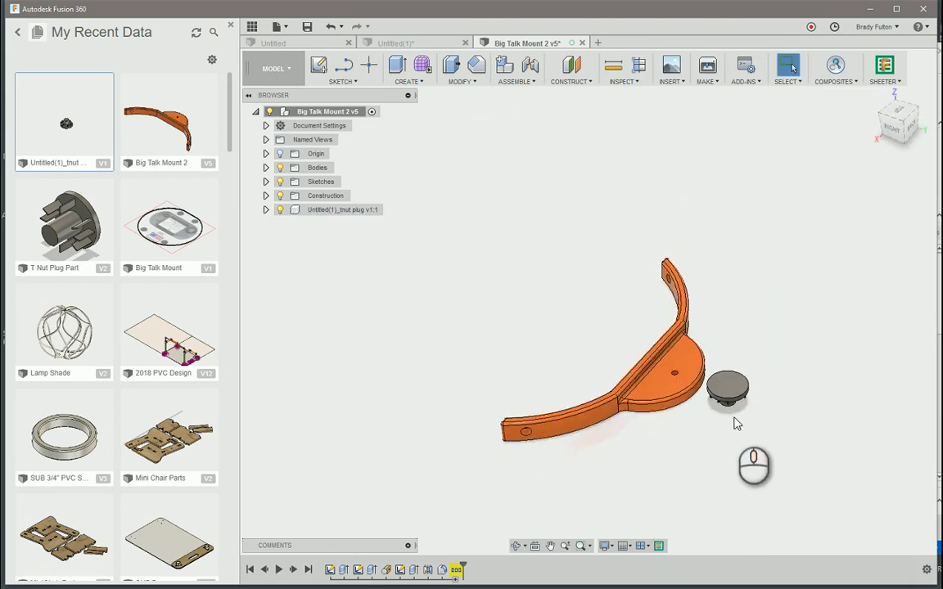
{"action": "scroll", "coordinate": [738, 425], "scroll_direction": "up", "scroll_amount": 4}
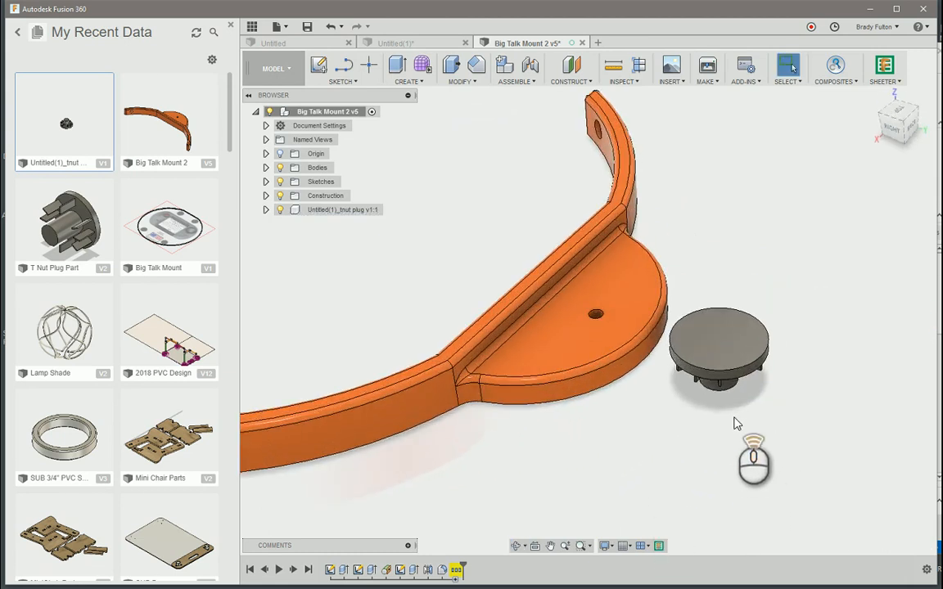
{"action": "left_click", "coordinate": [530, 65]}
{"action": "left_click", "coordinate": [719, 342]}
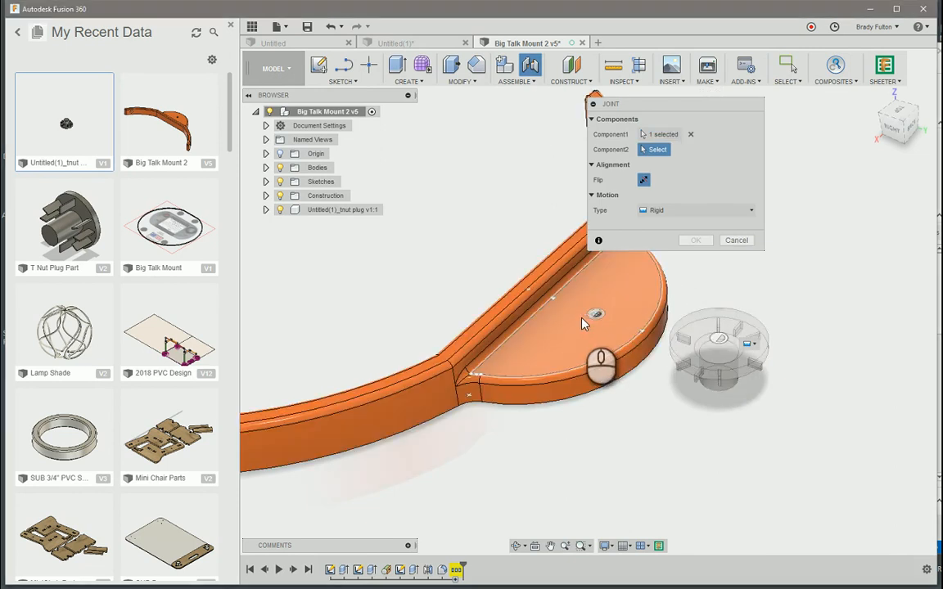
{"action": "left_click", "coordinate": [596, 316]}
{"action": "mouse_move", "coordinate": [665, 429]}
{"action": "middle_mouse_down", "text": "shift"}
{"action": "mouse_move", "coordinate": [678, 438]}
{"action": "mouse_move", "coordinate": [647, 365]}
{"action": "mouse_move", "coordinate": [605, 382]}
{"action": "mouse_move", "coordinate": [599, 369]}
{"action": "mouse_move", "coordinate": [659, 413]}
{"action": "mouse_move", "coordinate": [606, 436]}
{"action": "mouse_move", "coordinate": [671, 445]}
{"action": "middle_mouse_up", "text": "shift"}
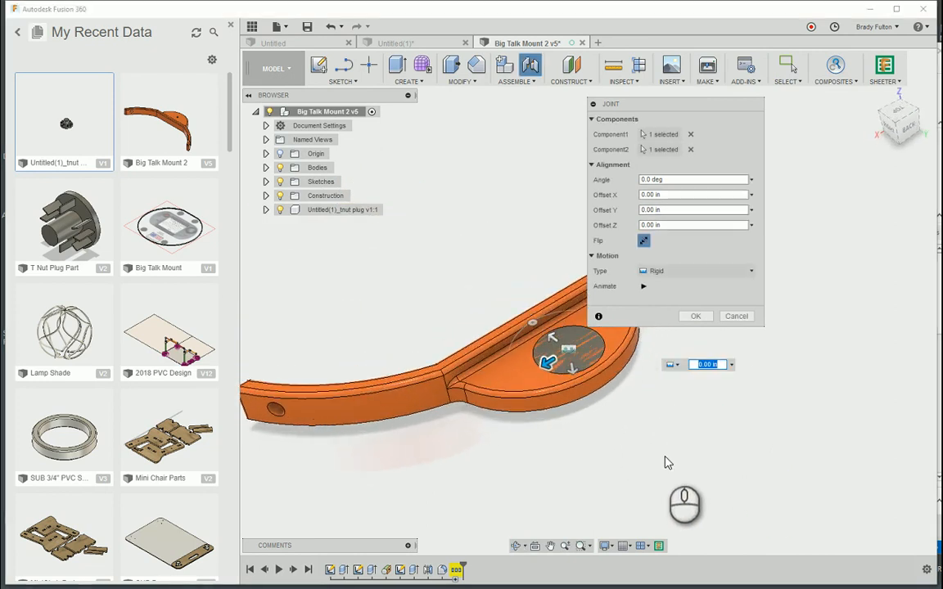
{"action": "left_click", "coordinate": [703, 317]}
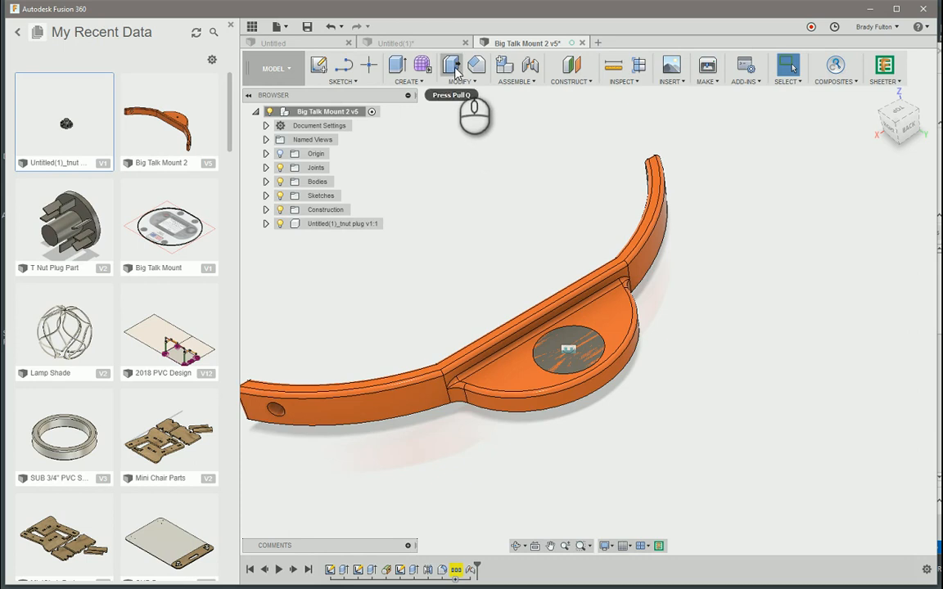
Step: Cut the plug's shape out of the orange mount with Combine, using the mount as target body and the plug as tool body
{"action": "left_click", "coordinate": [252, 27]}
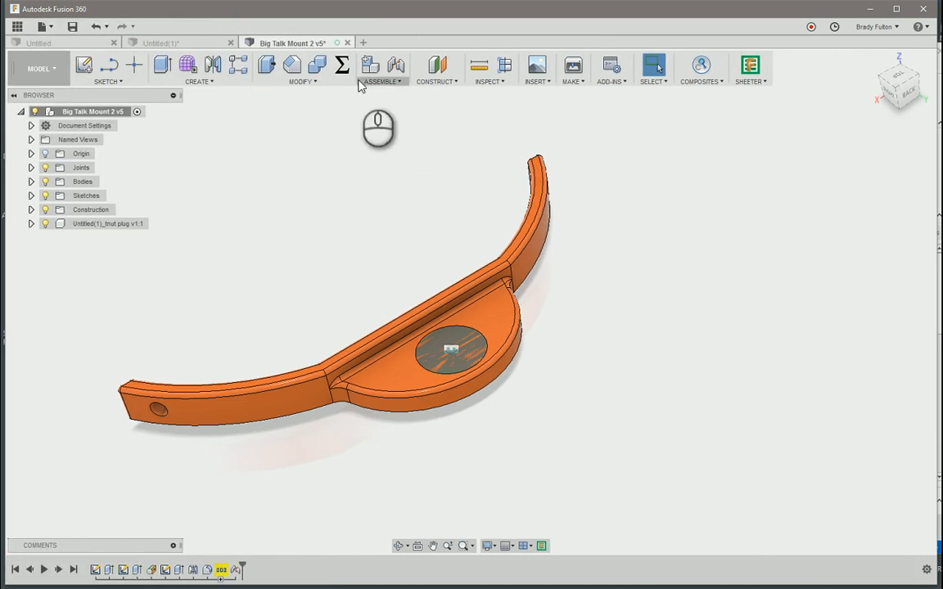
{"action": "left_click", "coordinate": [317, 65]}
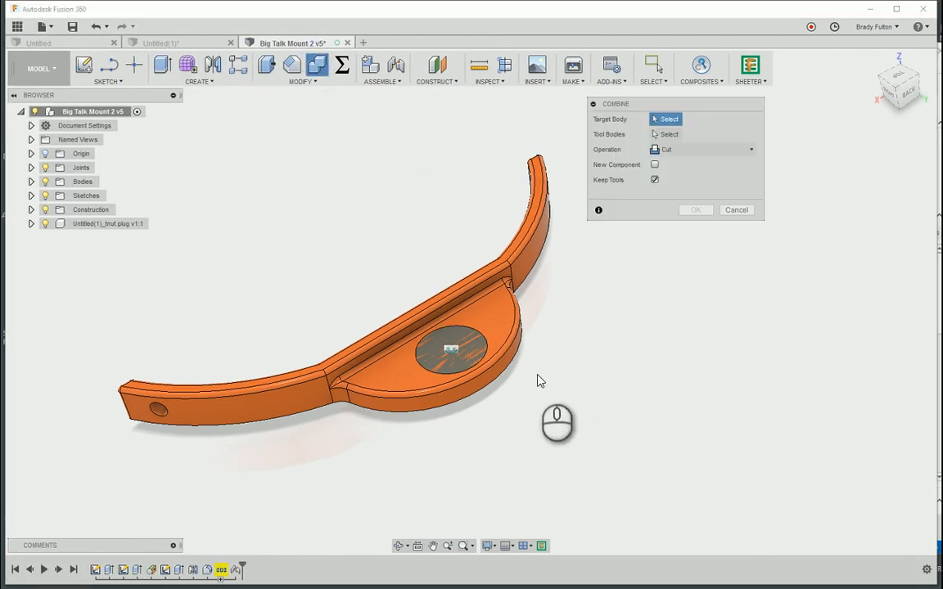
{"action": "left_click", "coordinate": [509, 316]}
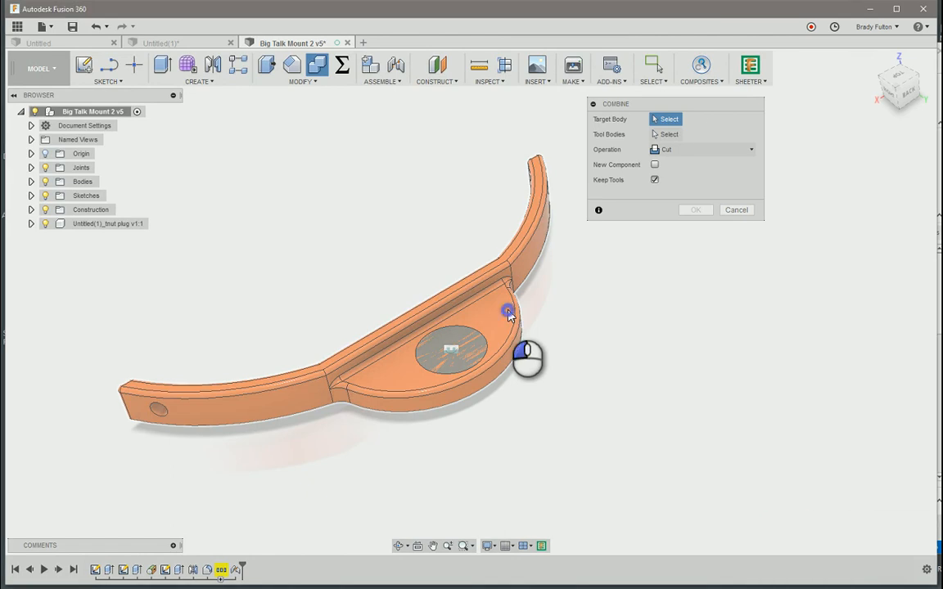
{"action": "left_click", "coordinate": [471, 363]}
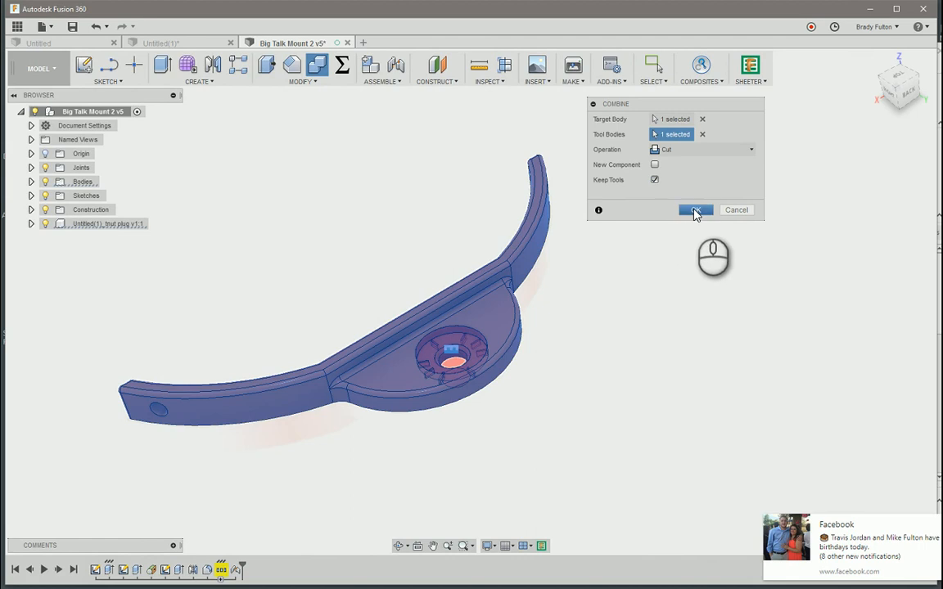
{"action": "left_click", "coordinate": [655, 180]}
{"action": "left_click", "coordinate": [694, 210]}
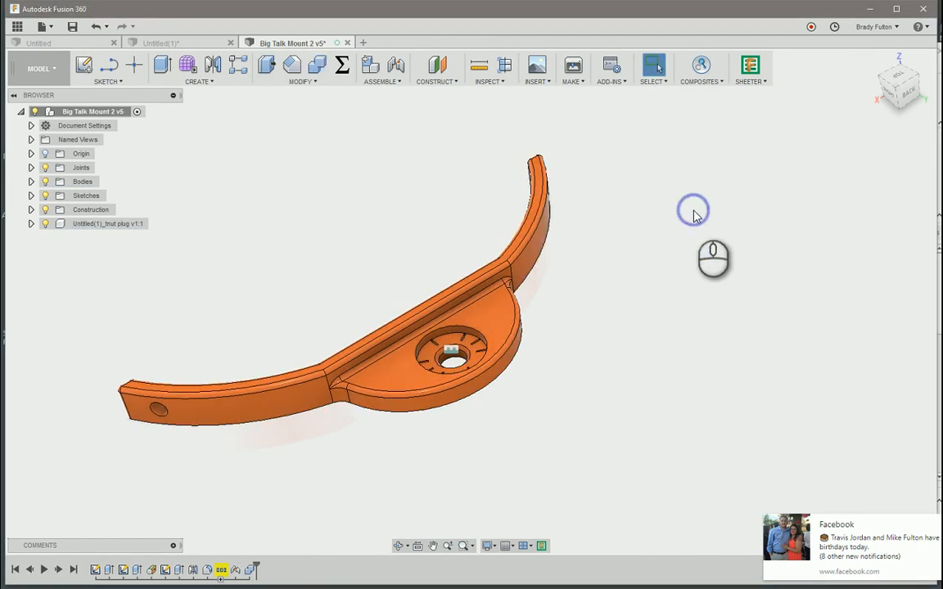
{"action": "middle_click_drag", "start_coordinate": [646, 352], "coordinate": [612, 419], "text": "shift"}
{"action": "scroll", "coordinate": [535, 391], "scroll_direction": "up", "scroll_amount": 5}
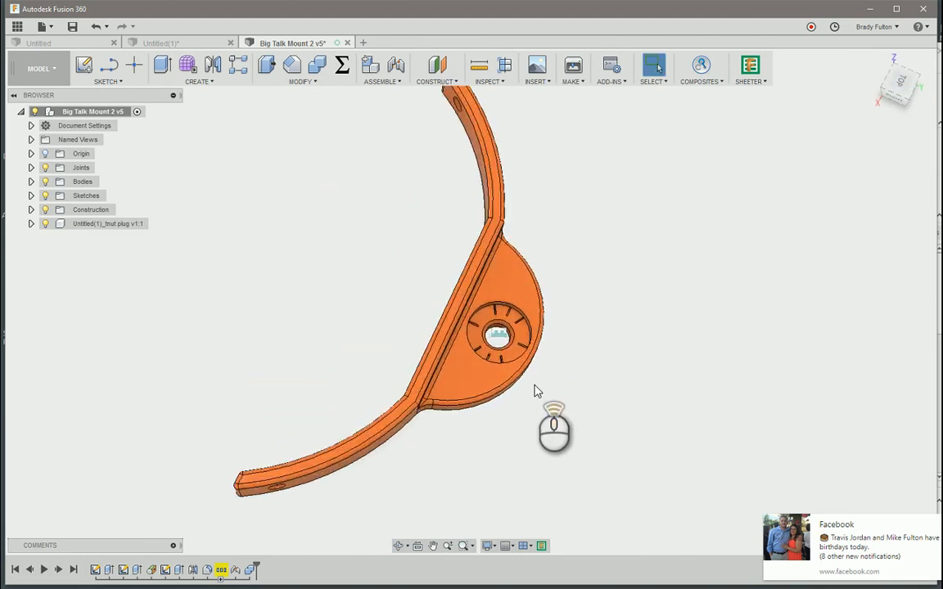
{"action": "middle_click_drag", "start_coordinate": [562, 390], "coordinate": [578, 349], "text": "shift"}
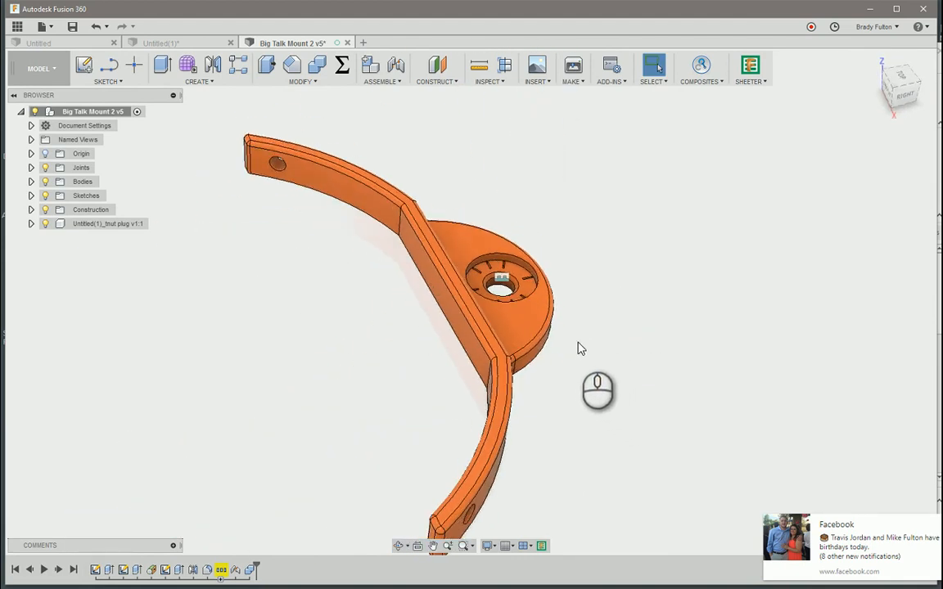
{"action": "scroll", "coordinate": [591, 325], "scroll_direction": "down", "scroll_amount": 1}
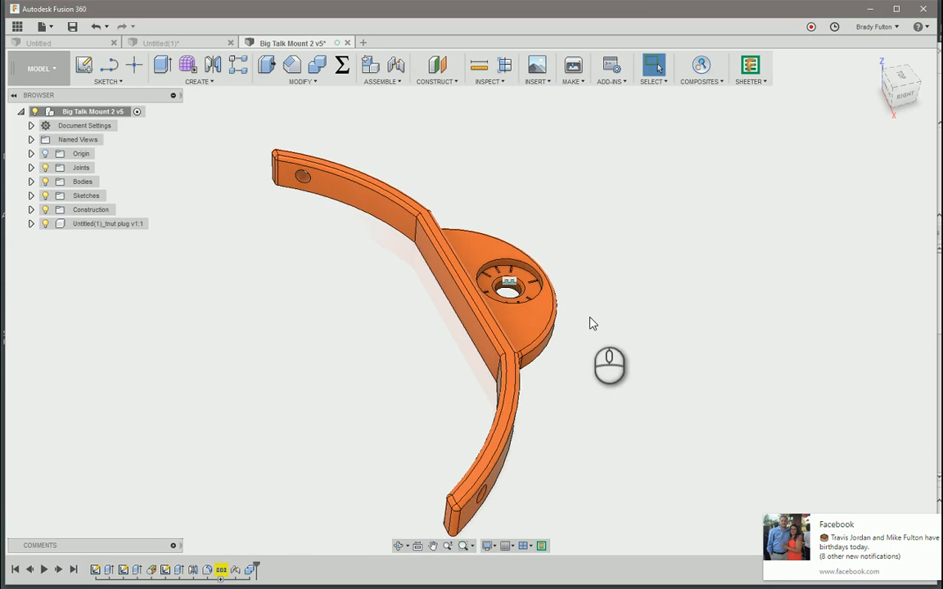